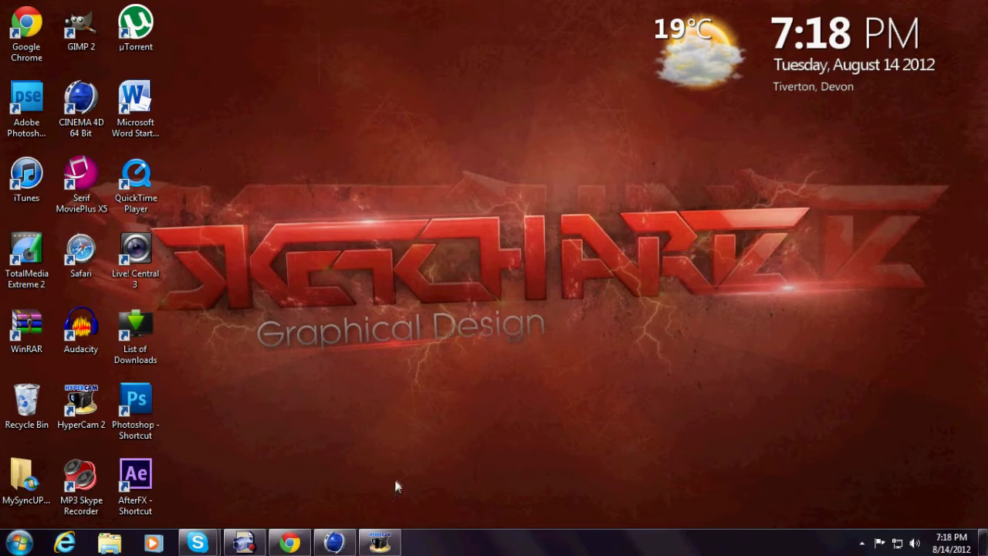
# Step: Switch to CINEMA 4D and set the render output size to 1280 x 720 pixels
pyautogui.moveTo(345, 549)
pyautogui.click(345, 549)
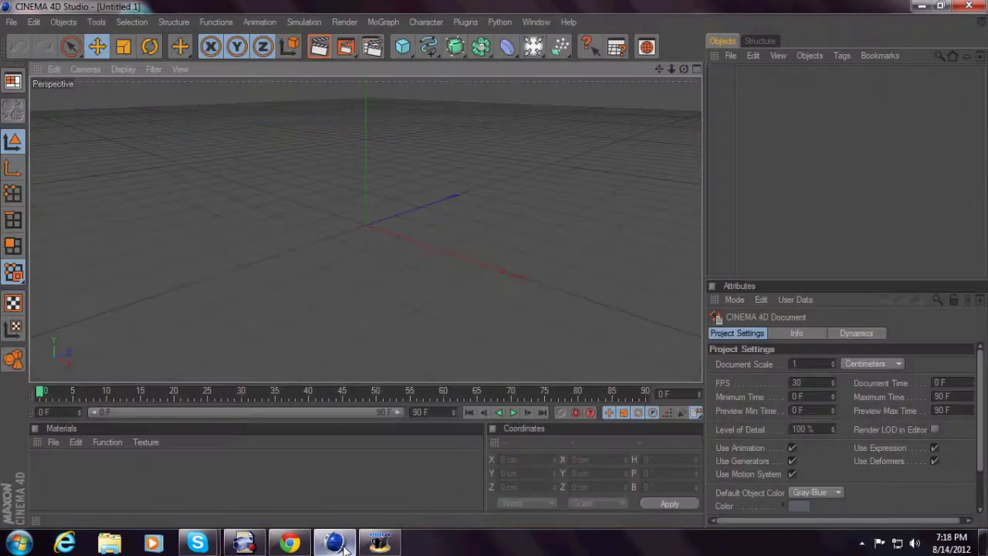
pyautogui.click(345, 22)
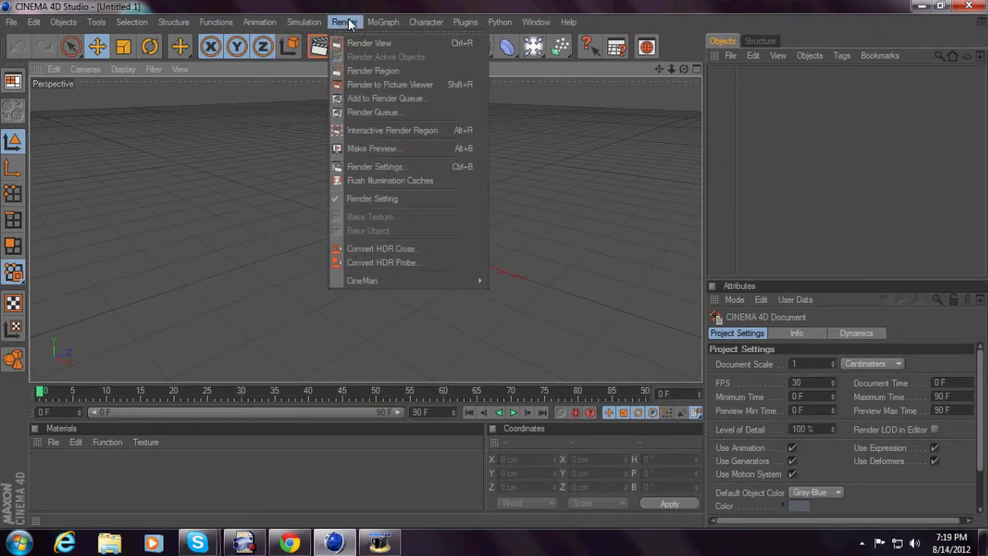
pyautogui.click(366, 167)
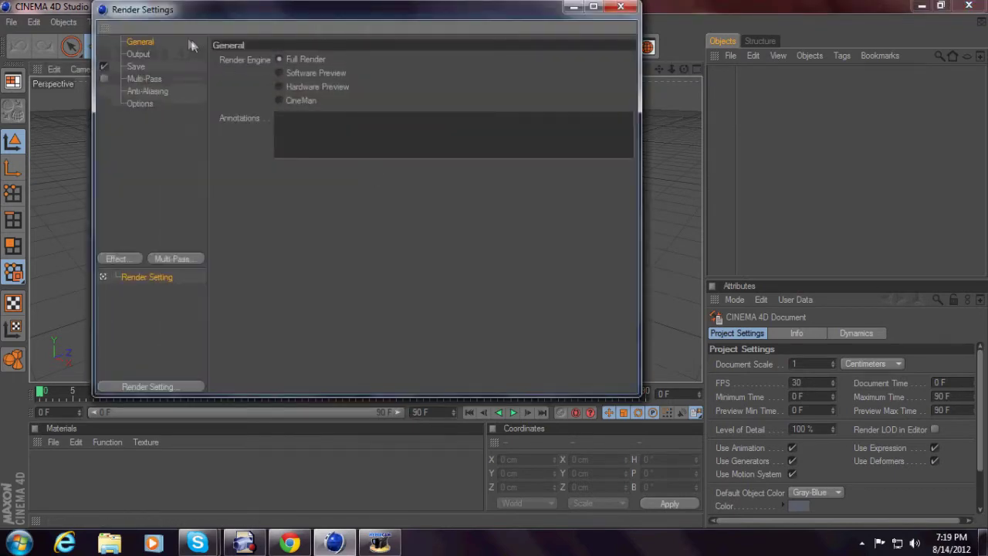
pyautogui.click(139, 55)
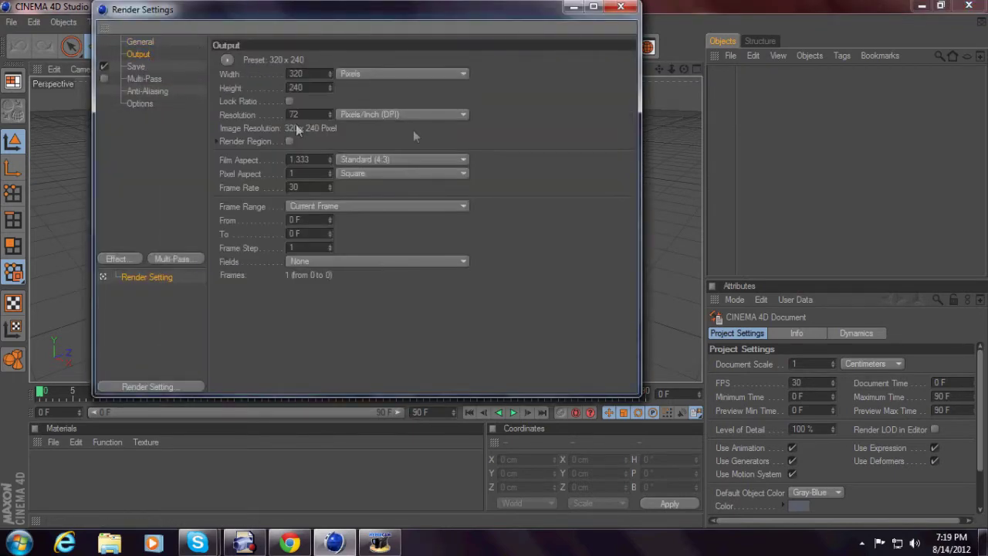
pyautogui.click(321, 71)
pyautogui.write('1280')
pyautogui.click(321, 86)
pyautogui.press('BackSpace')
pyautogui.write('72')
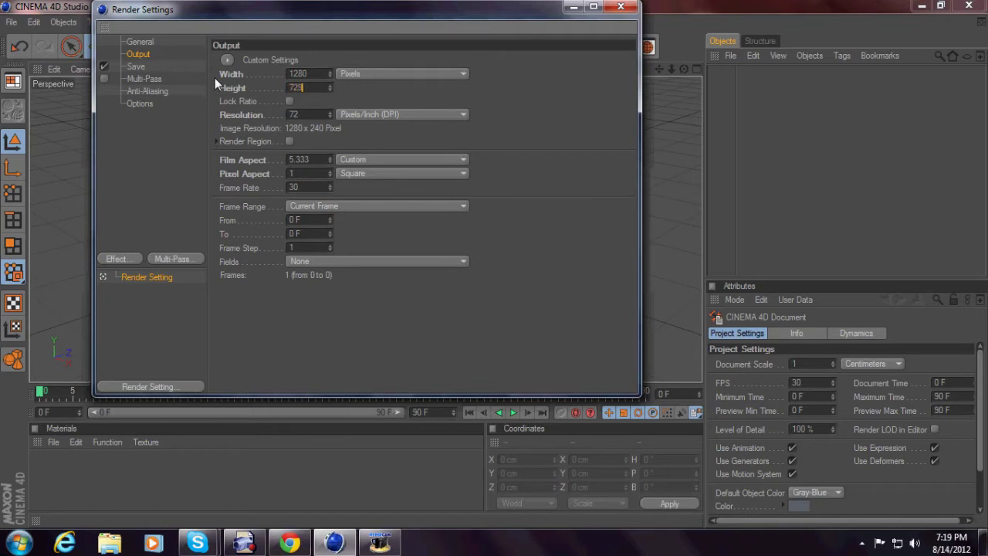
pyautogui.write('0')
pyautogui.press('Return')
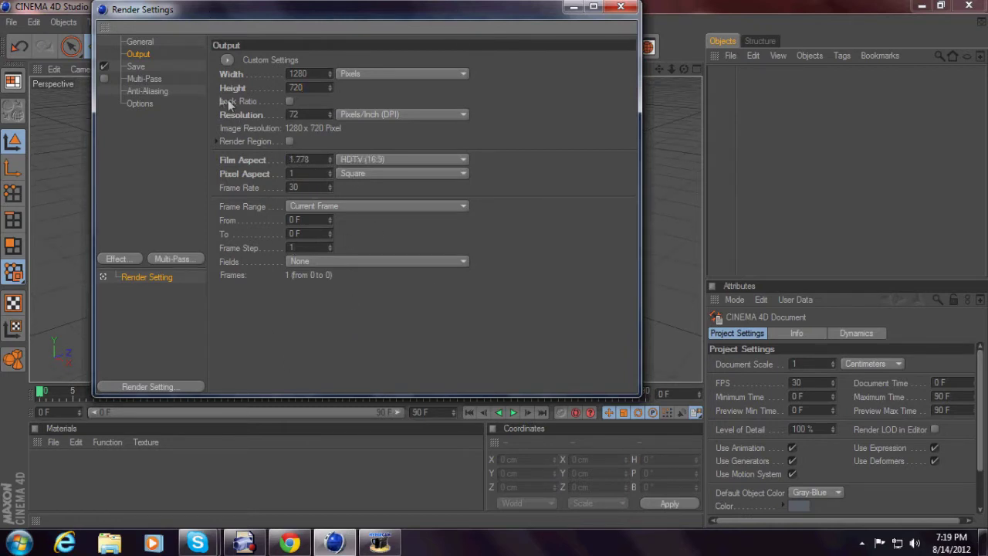
# Step: Set the render's save file to "tutorial text 2" in the texts folder
pyautogui.click(134, 68)
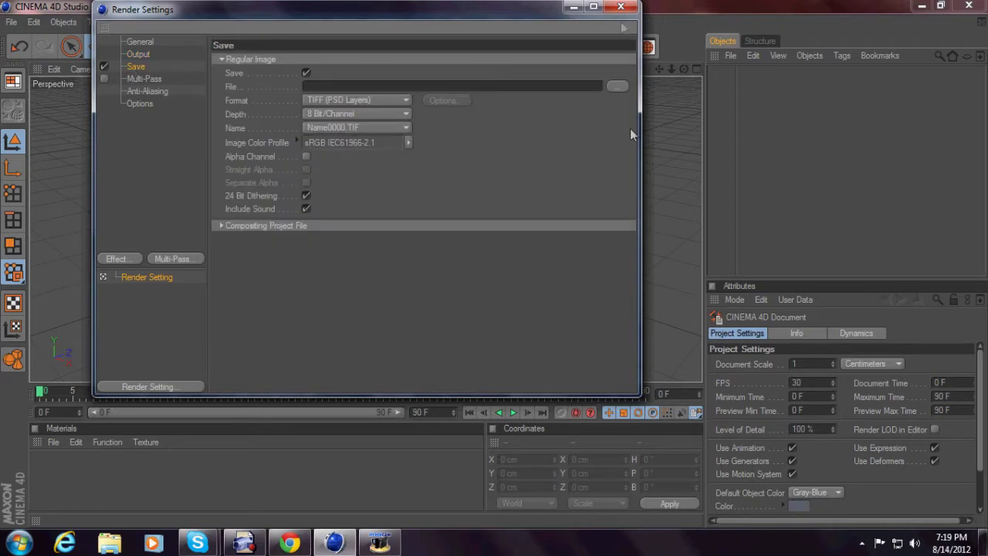
pyautogui.click(618, 87)
pyautogui.write('tutor')
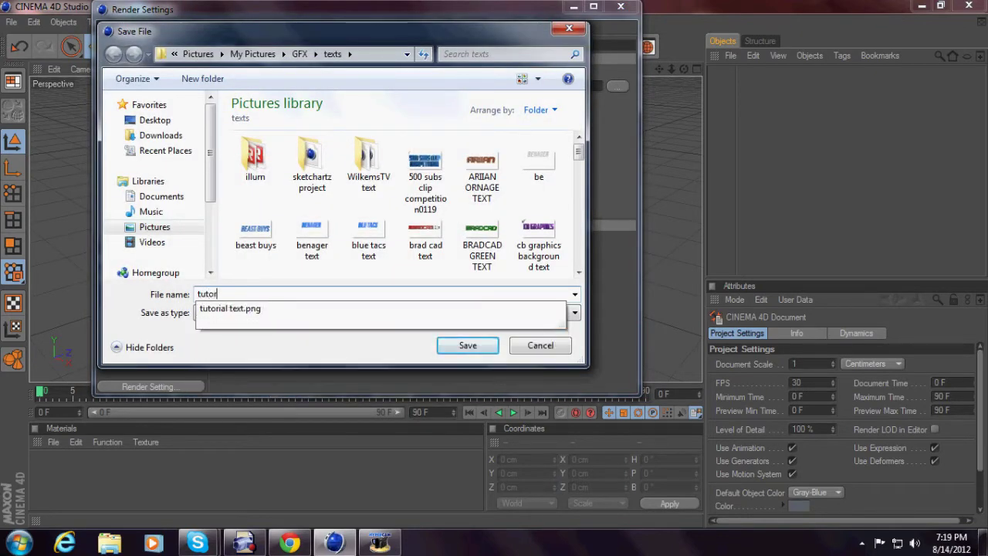
pyautogui.write('ial text 2')
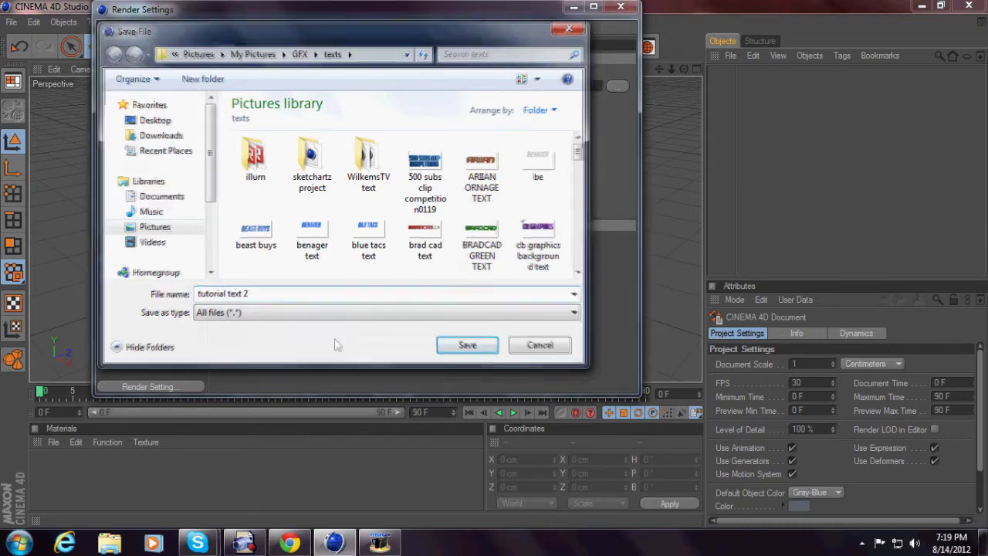
pyautogui.press('Return')
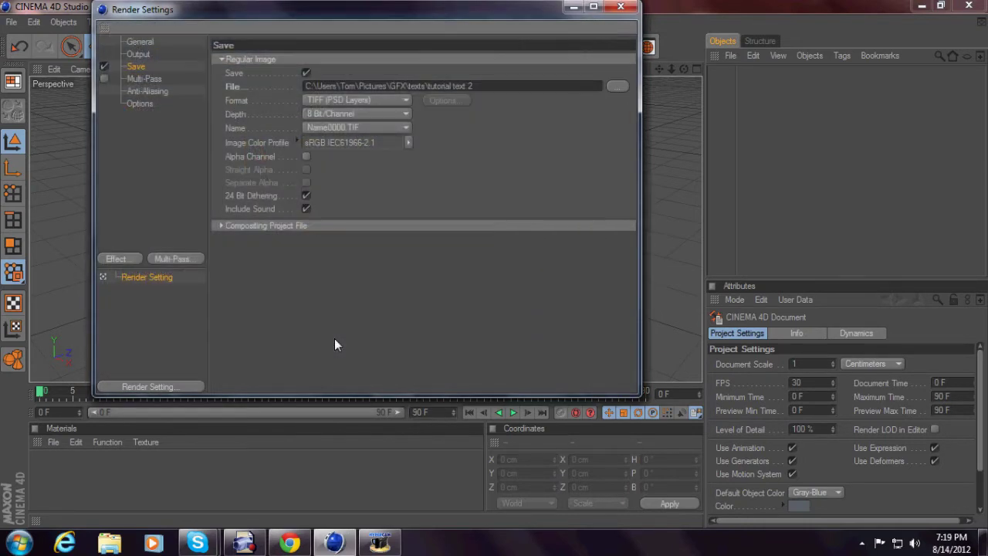
# Step: Set the saved render's format to PNG and enable its alpha channel
pyautogui.click(356, 100)
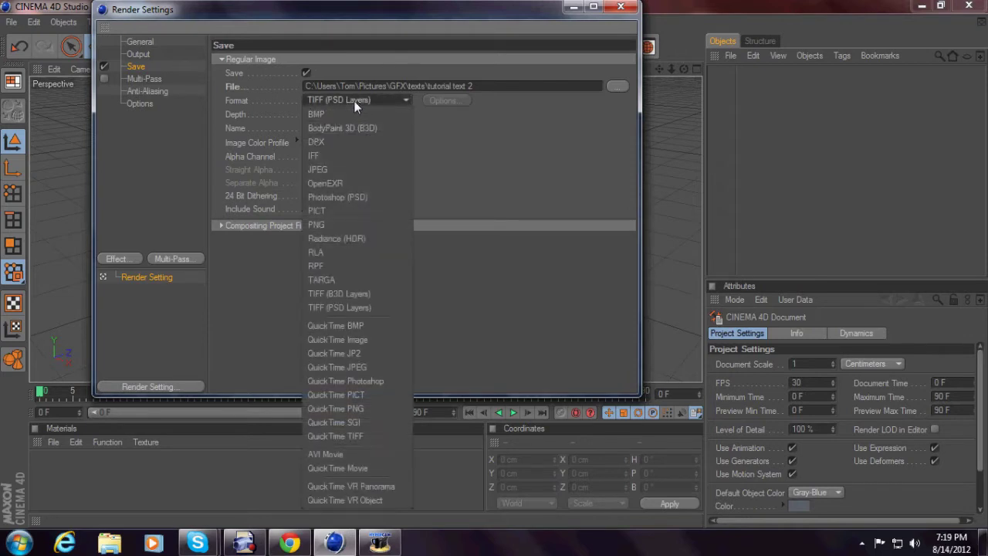
pyautogui.click(316, 225)
pyautogui.click(306, 157)
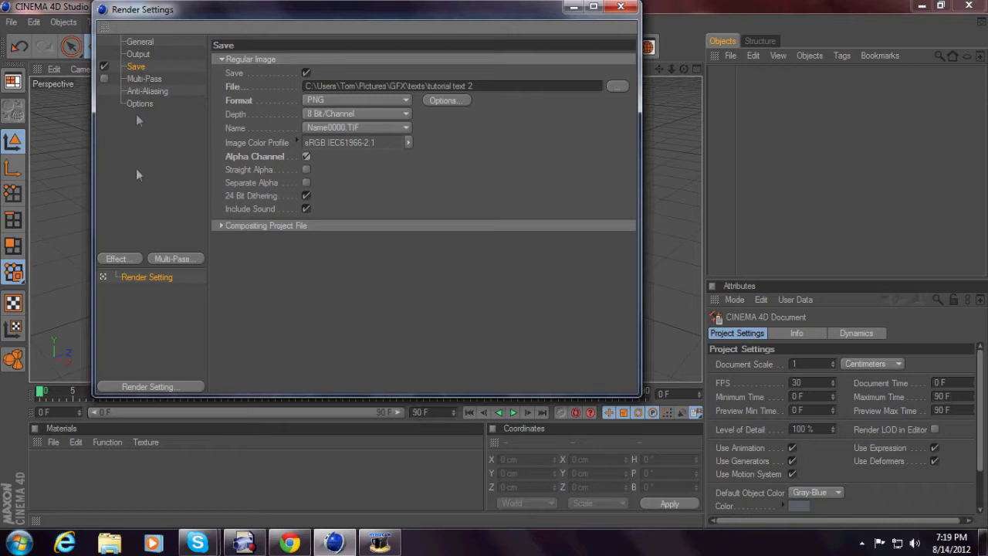
# Step: Add the Global Illumination render effect and set its irradiance cache stochastic samples to High
pyautogui.click(114, 261)
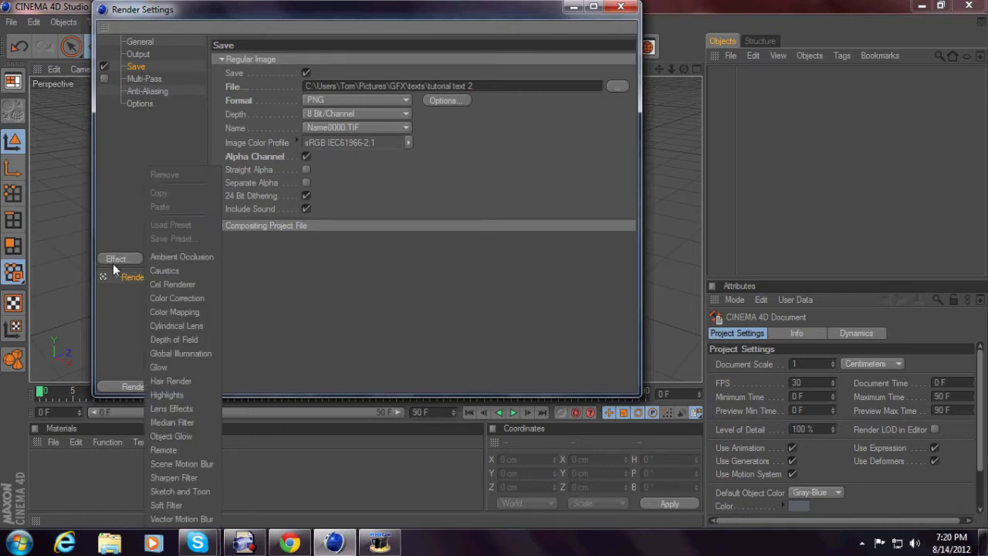
pyautogui.click(198, 354)
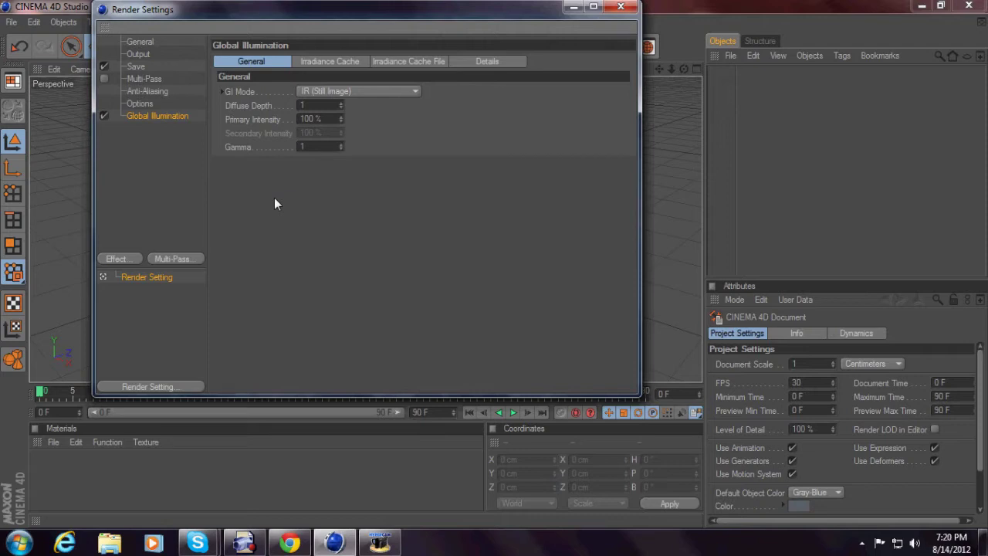
pyautogui.click(340, 65)
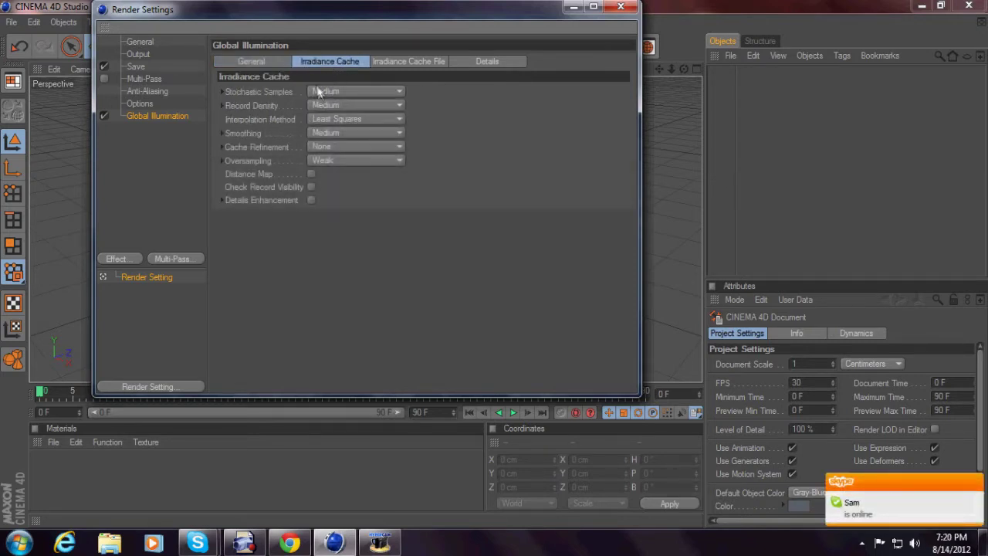
pyautogui.click(317, 89)
pyautogui.click(337, 162)
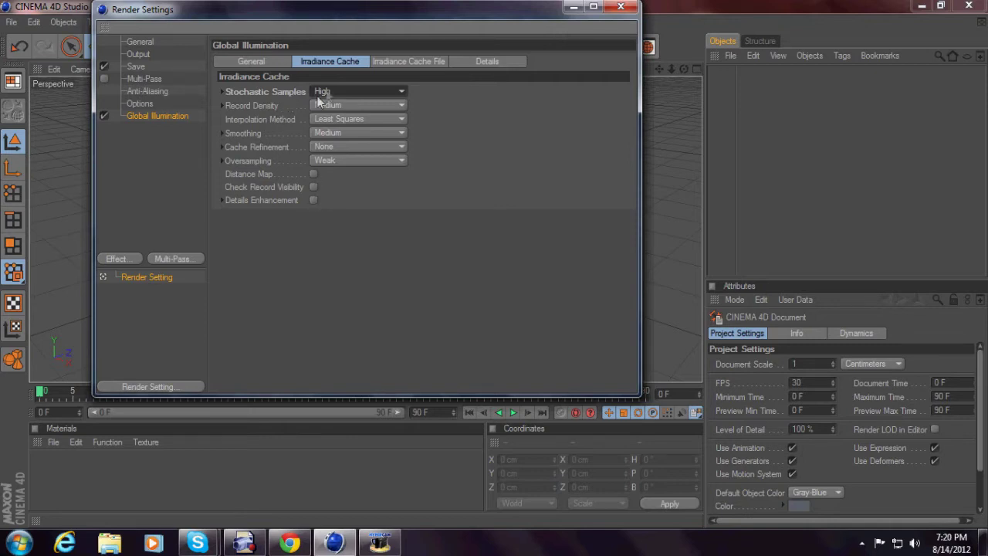
# Step: Add the Ambient Occlusion effect with a 150 cm maximum ray length and 30 % contrast, and close the render settings
pyautogui.click(116, 258)
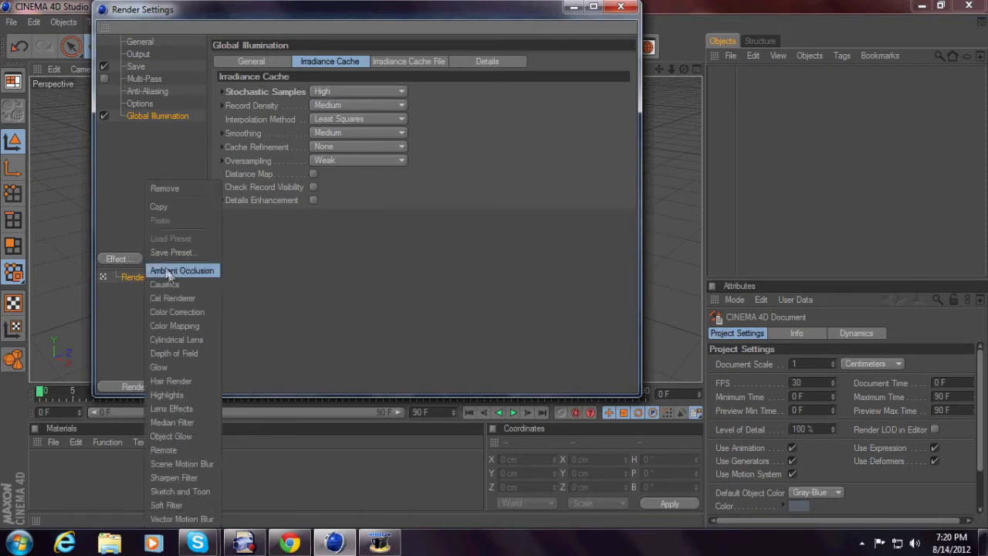
pyautogui.click(168, 268)
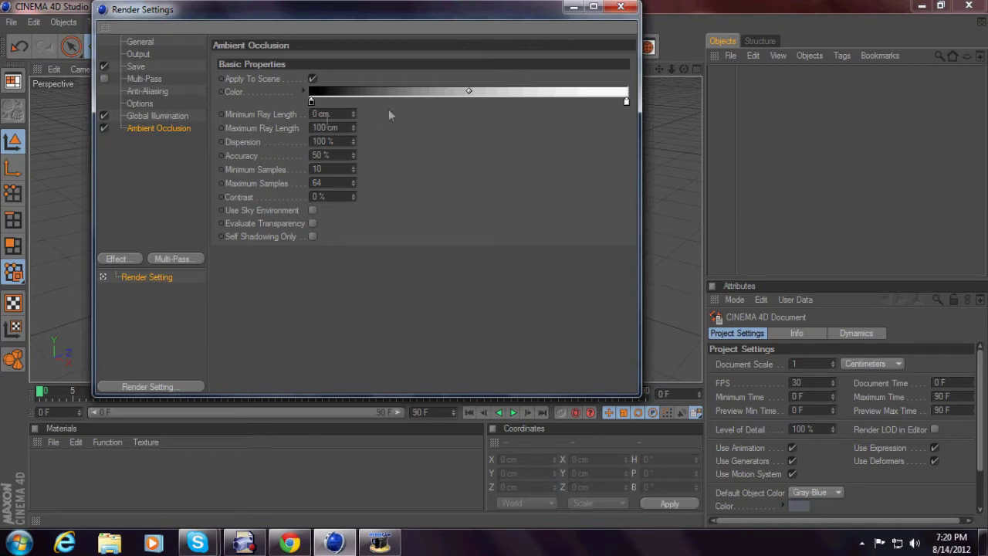
pyautogui.click(327, 127)
pyautogui.press('Delete')
pyautogui.write('5')
pyautogui.click(307, 196)
pyautogui.click(319, 197)
pyautogui.write('3')
pyautogui.press('Return')
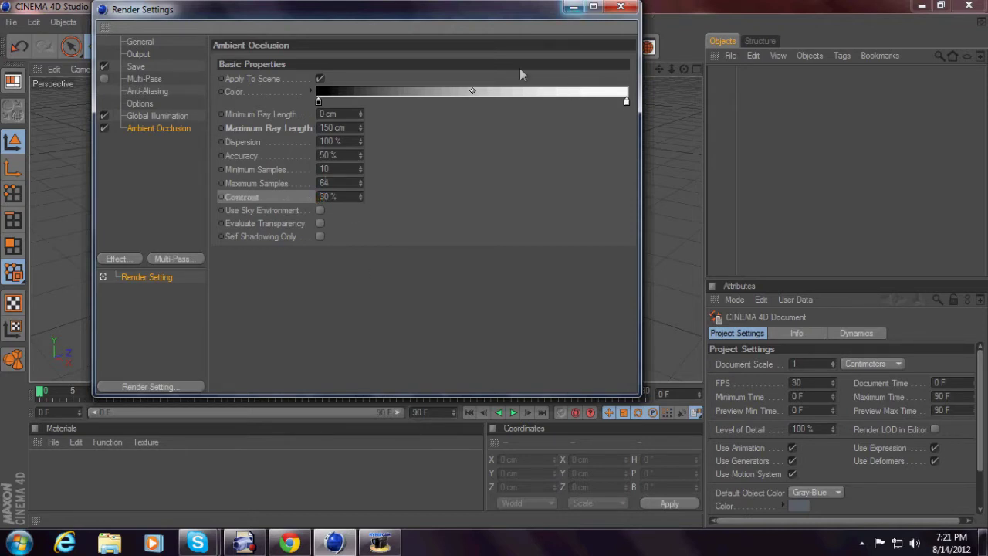
pyautogui.click(572, 10)
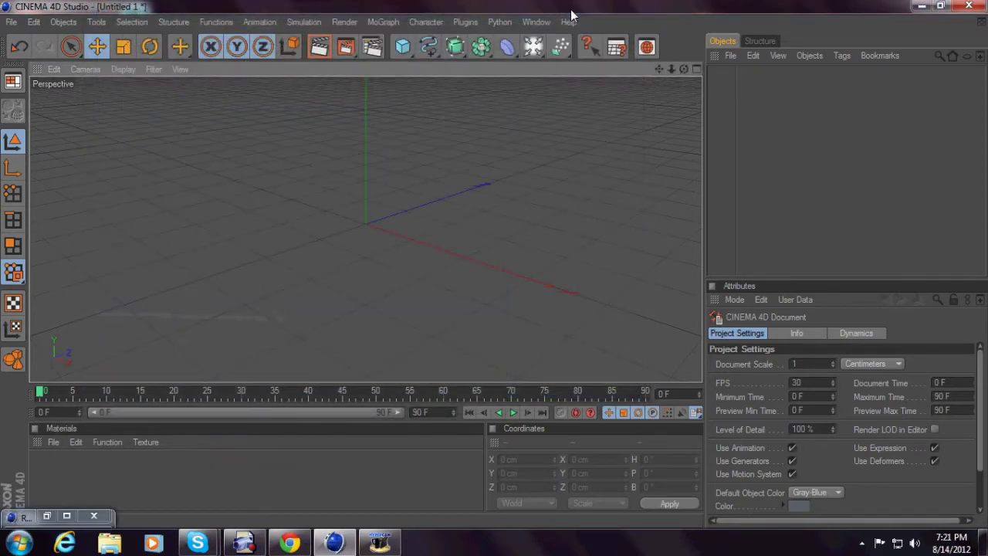
pyautogui.click(93, 515)
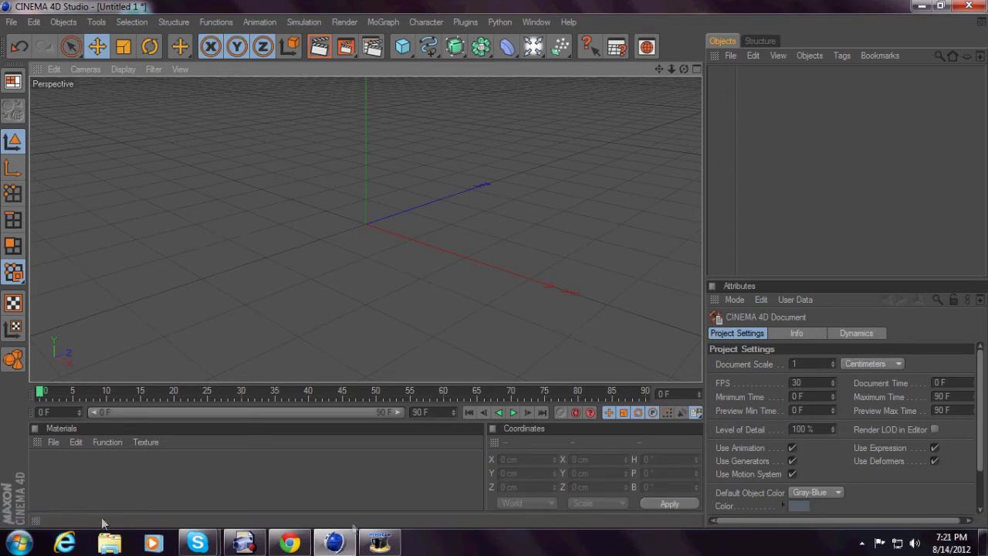
# Step: Add a MoText object to the scene and set its alignment to Middle
pyautogui.click(379, 25)
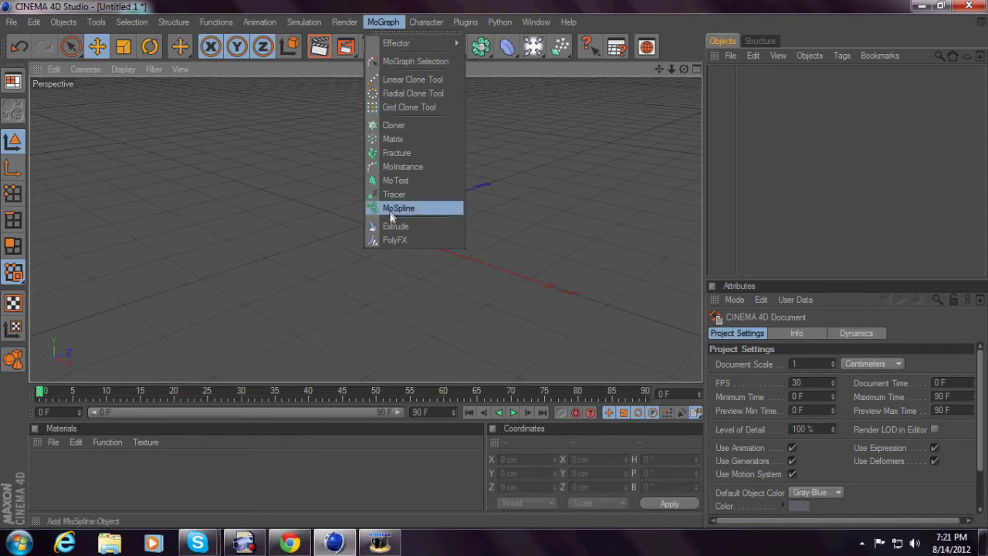
pyautogui.click(395, 180)
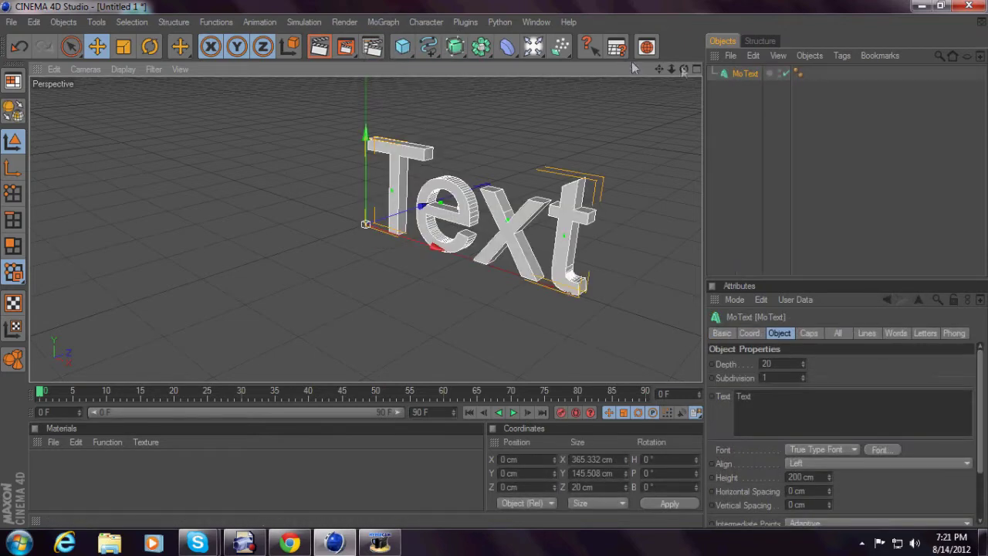
pyautogui.moveTo(685, 70); pyautogui.dragTo(638, 91)
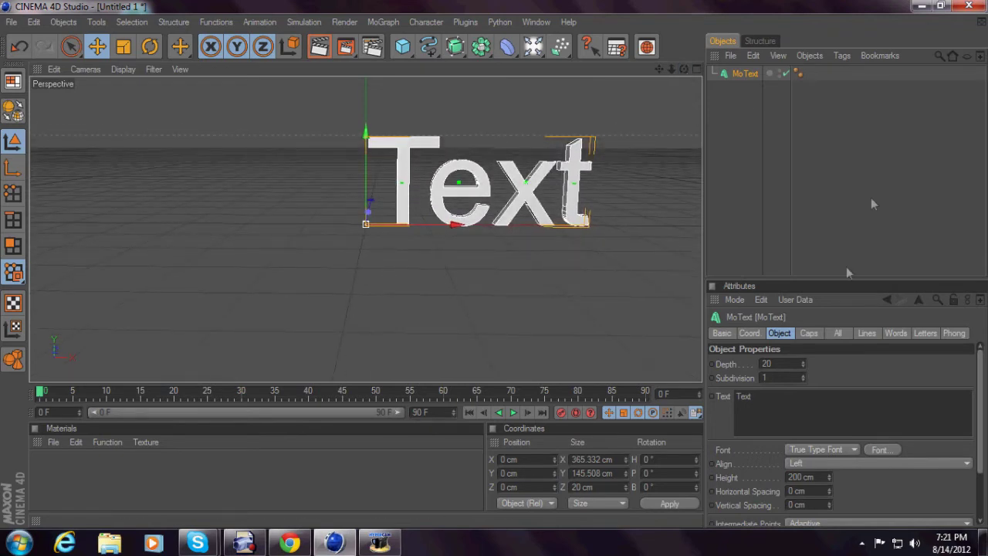
pyautogui.click(821, 465)
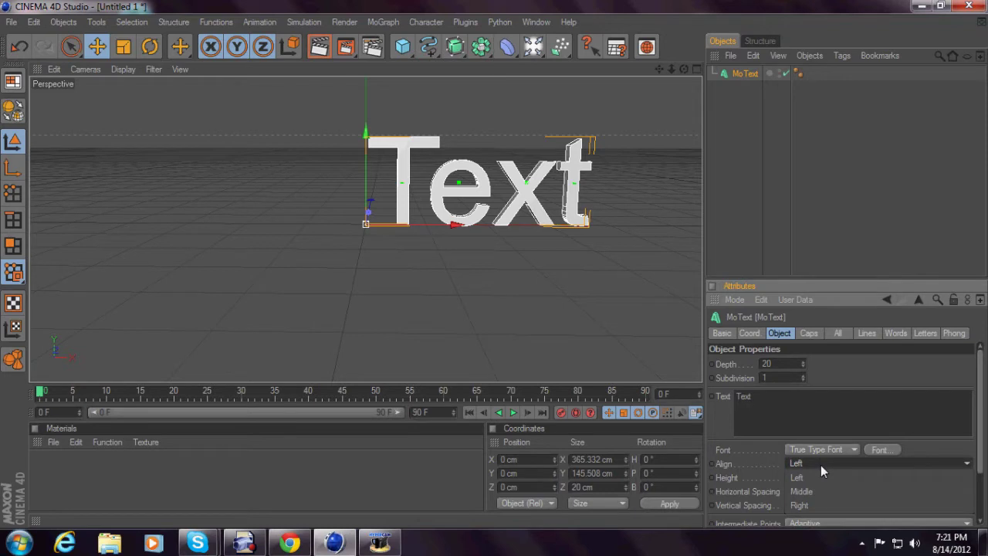
pyautogui.click(814, 492)
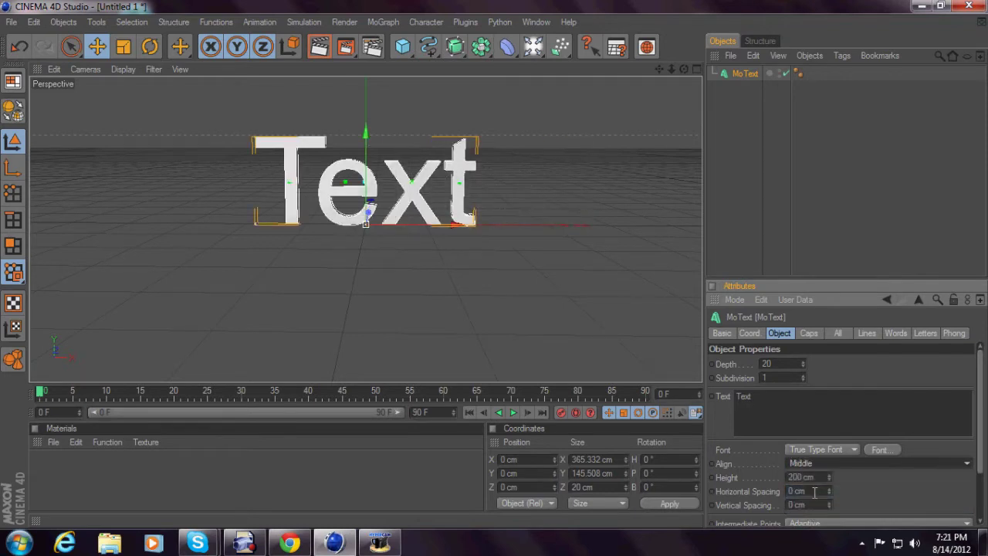
# Step: Replace the MoText object's default wording with "tutorial"
pyautogui.click(909, 410)
pyautogui.hotkey('ctrl', 'a')
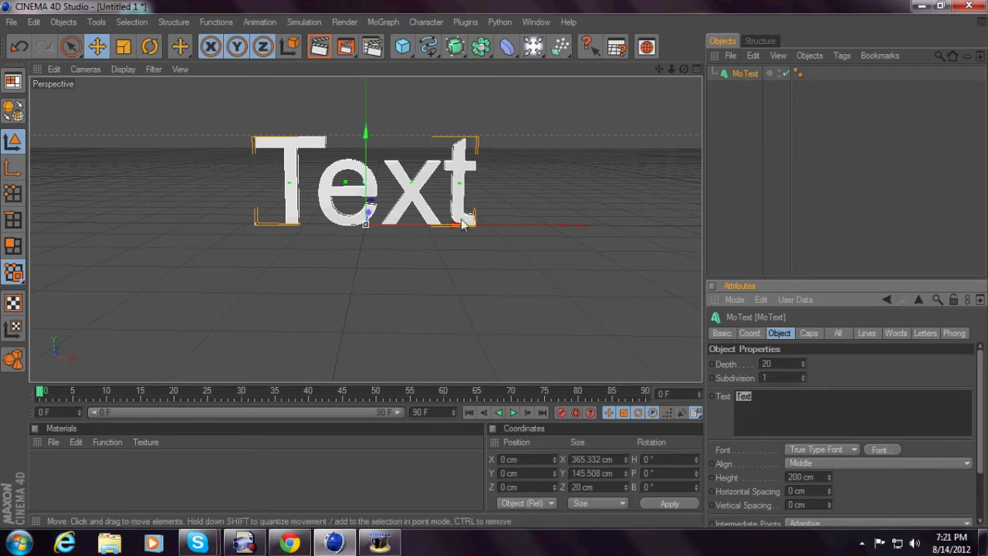
pyautogui.press('BackSpace')
pyautogui.write('tutorial')
pyautogui.click(867, 380)
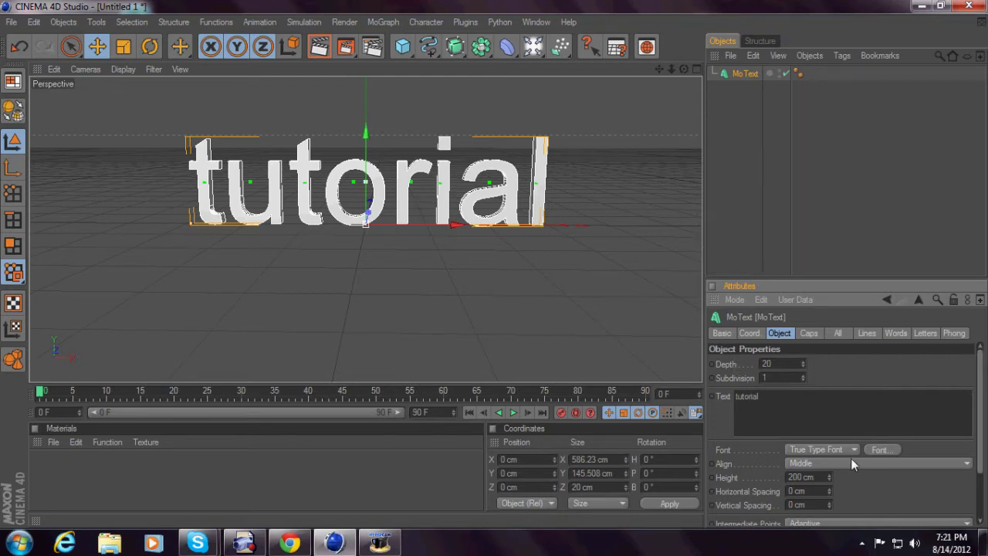
# Step: Change the MoText font to American Captain in the Regular style
pyautogui.click(890, 452)
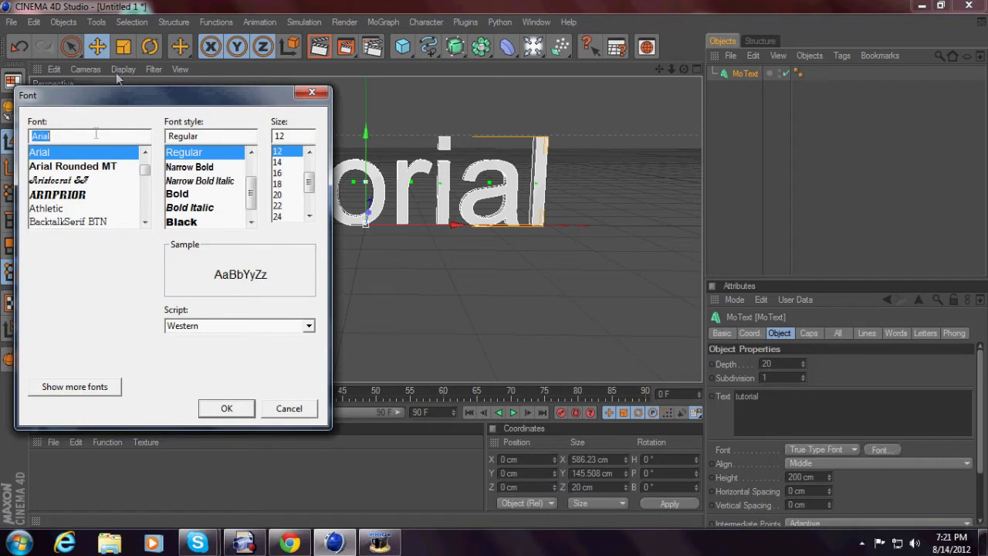
pyautogui.scroll(-2, 116, 177)
pyautogui.write('americxan')
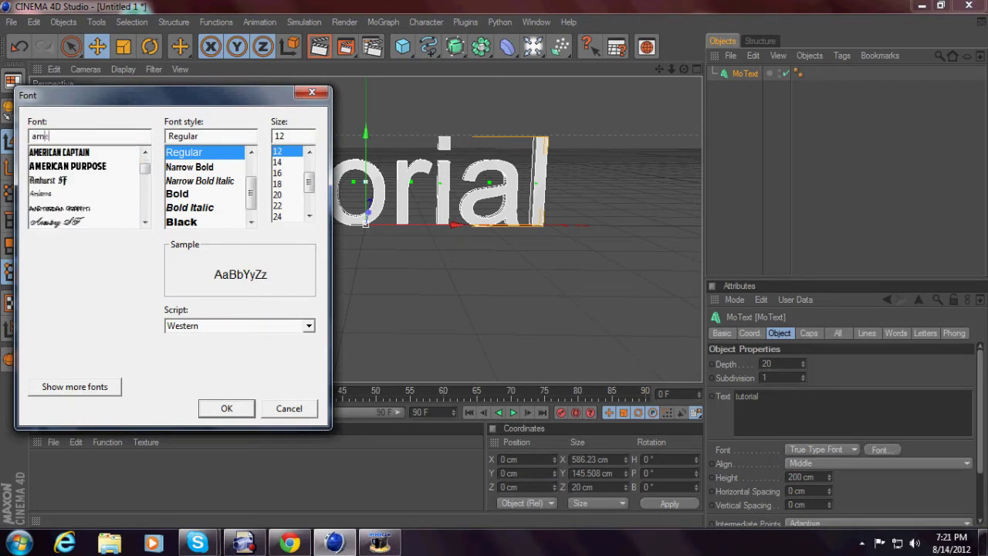
pyautogui.press('BackSpace')
pyautogui.press('BackSpace')
pyautogui.press('BackSpace')
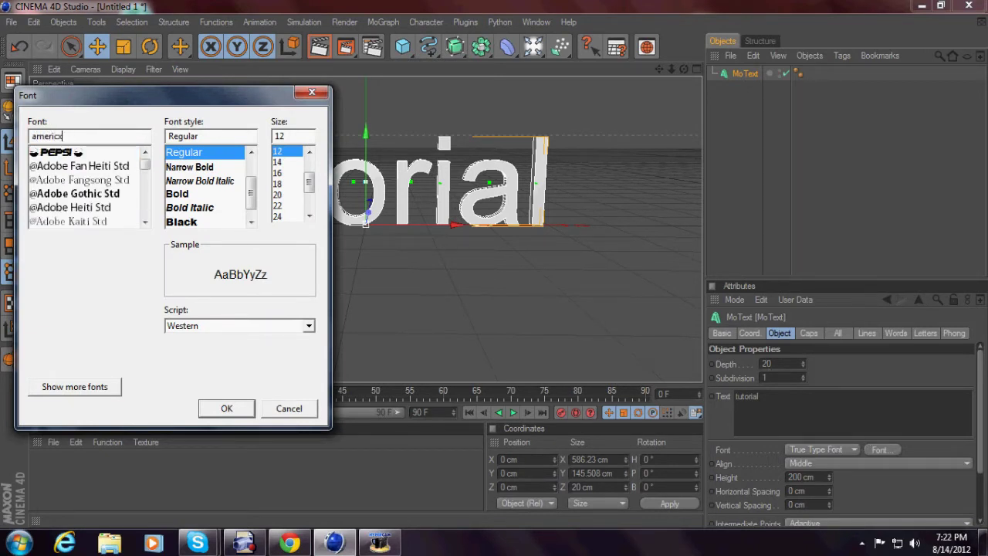
pyautogui.write('an captain')
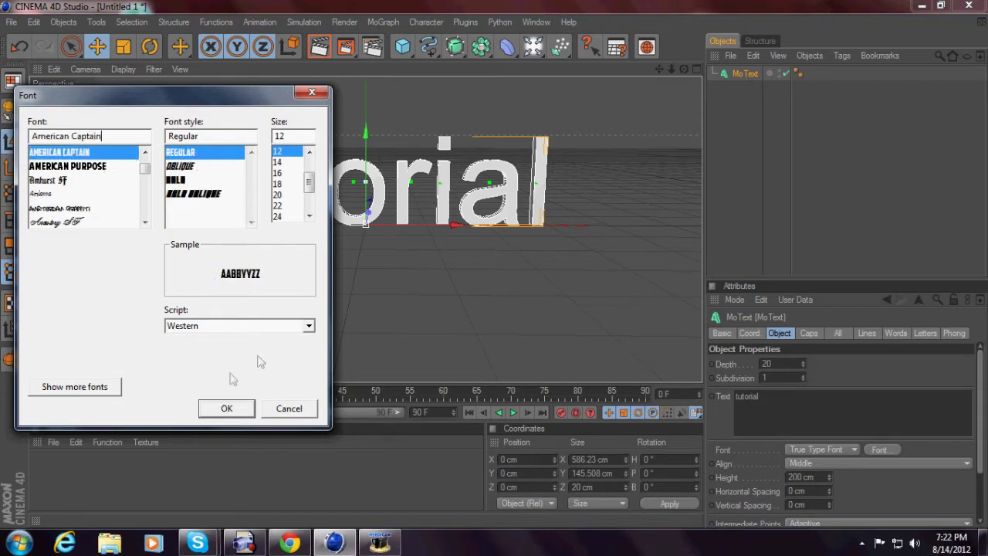
pyautogui.click(226, 408)
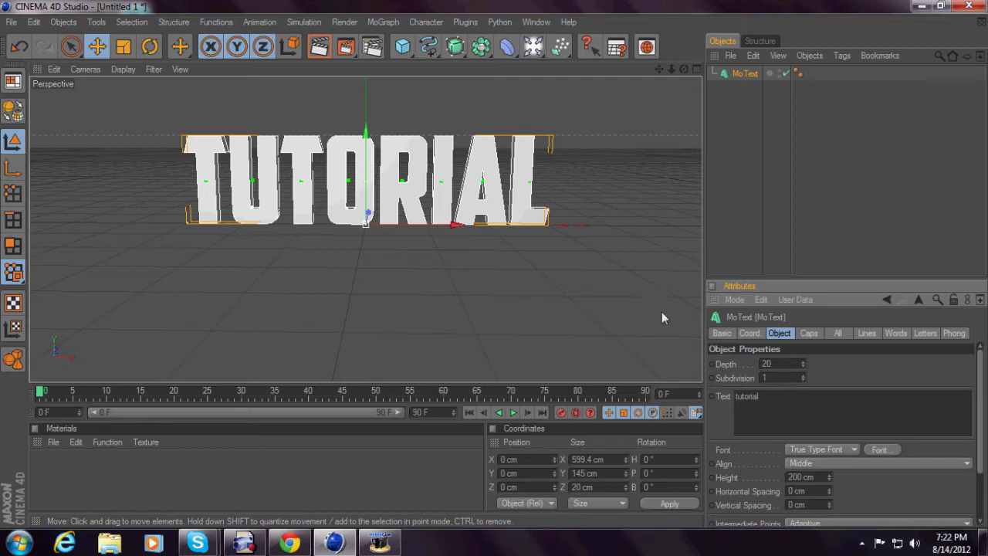
# Step: Set the MoText extrusion depth to 125
pyautogui.click(781, 364)
pyautogui.press('BackSpace')
pyautogui.write('125')
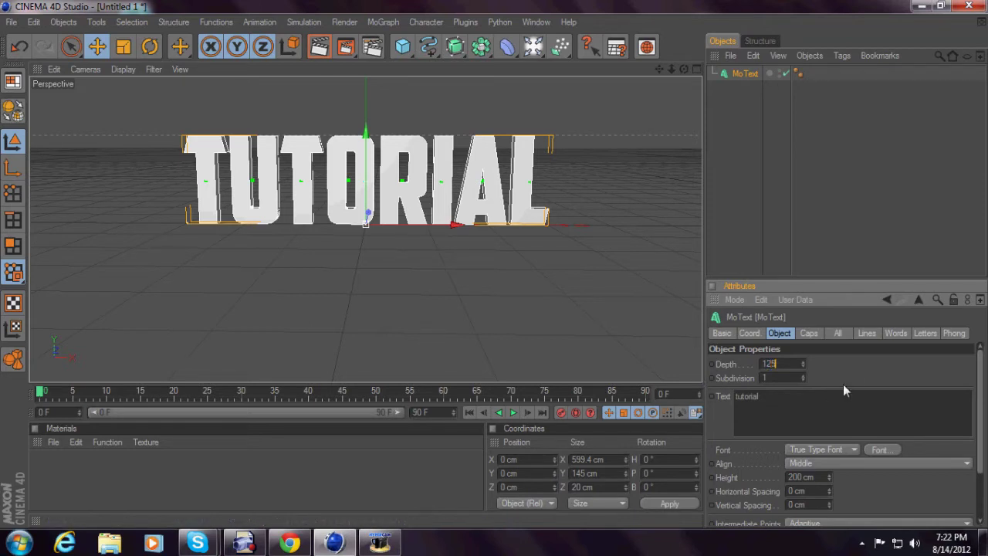
pyautogui.press('Return')
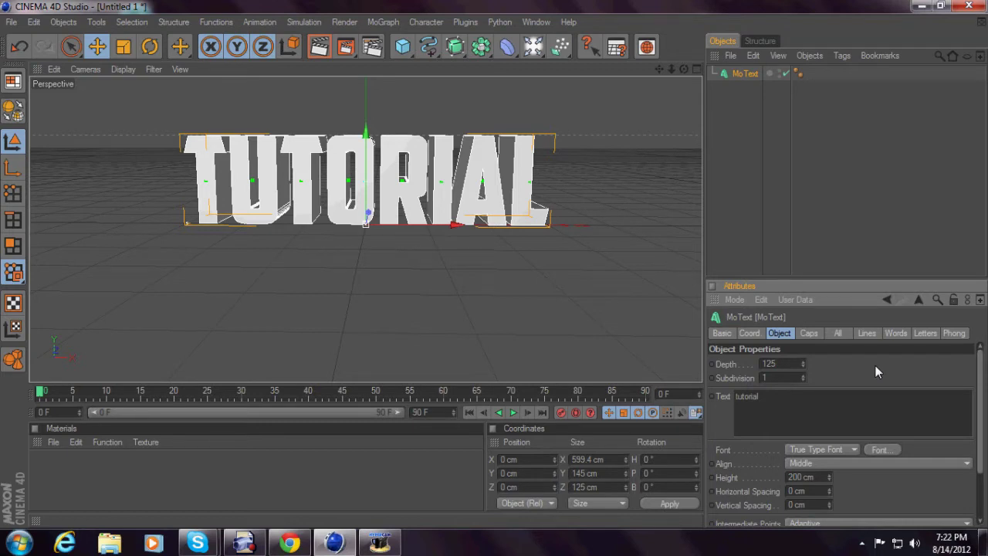
# Step: Set the MoText's start cap to Fillet Cap with 3 steps and a 3 cm radius
pyautogui.click(802, 334)
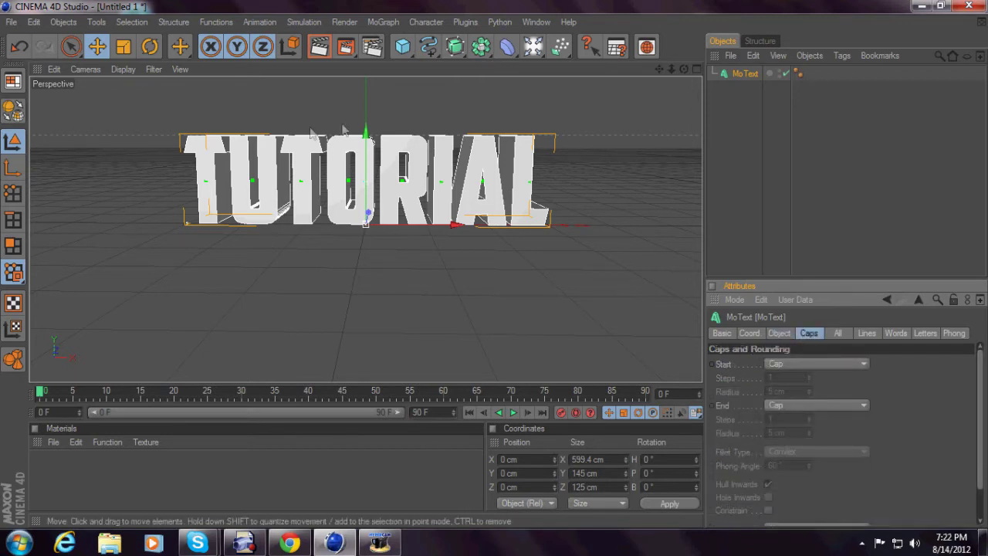
pyautogui.click(562, 116)
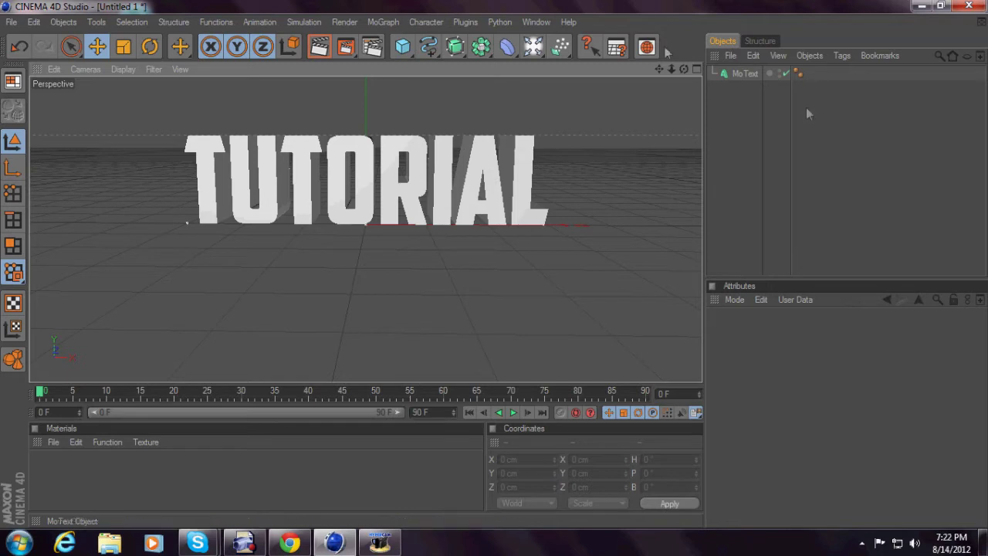
pyautogui.click(739, 73)
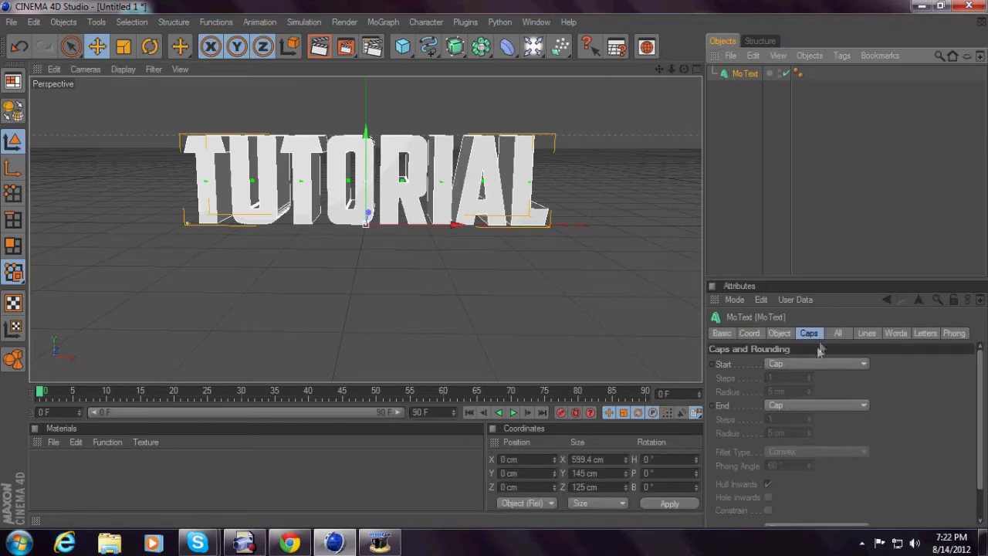
pyautogui.click(802, 364)
pyautogui.click(785, 417)
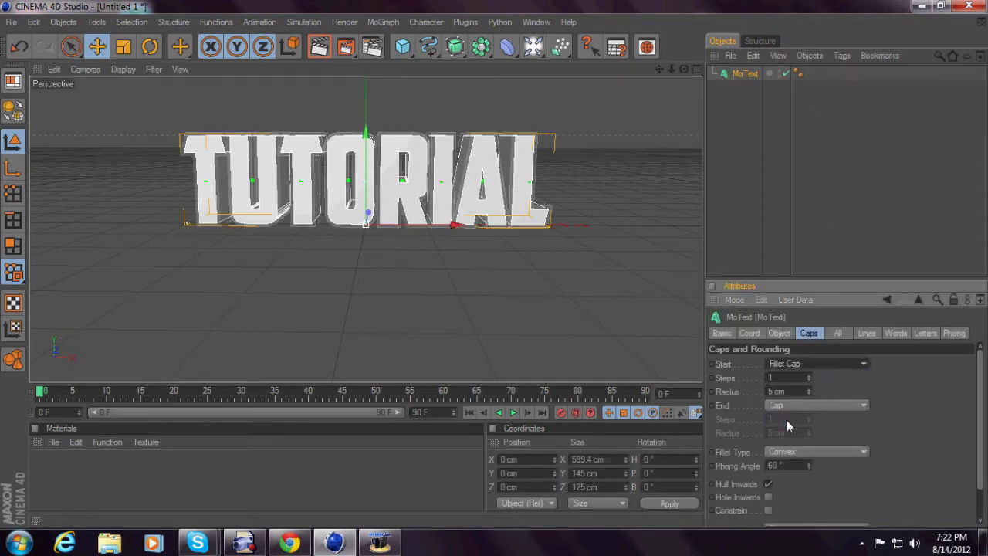
pyautogui.click(811, 375)
pyautogui.click(811, 376)
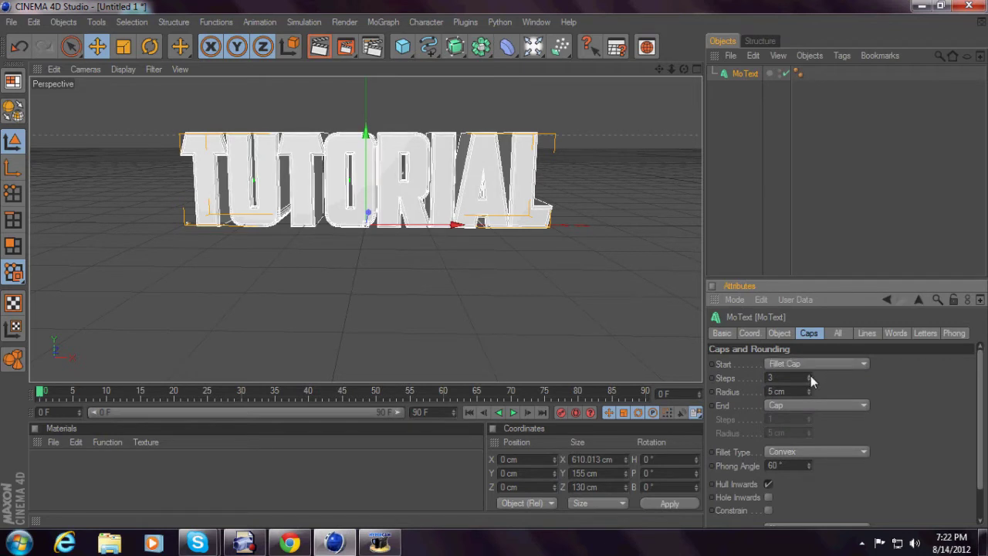
pyautogui.click(810, 395)
pyautogui.click(810, 394)
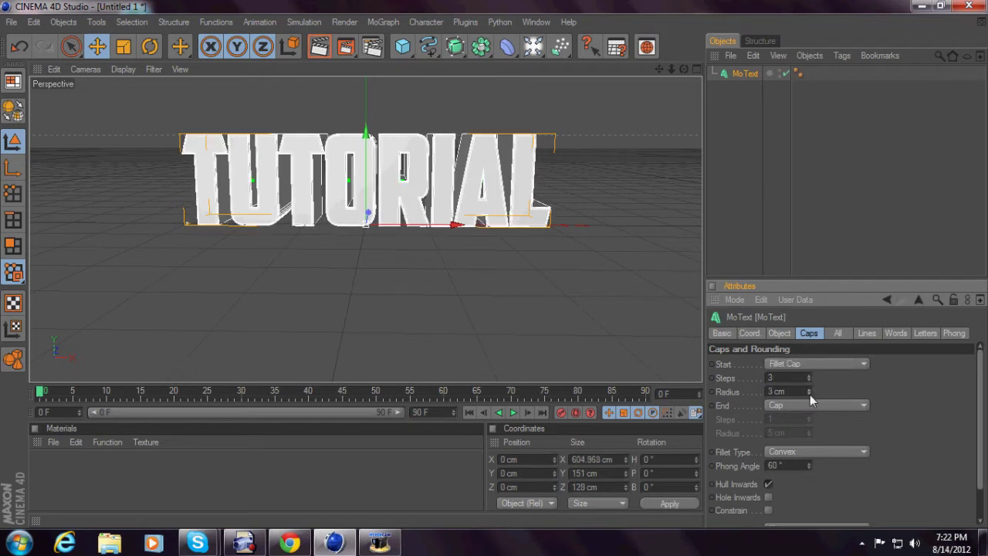
pyautogui.click(671, 109)
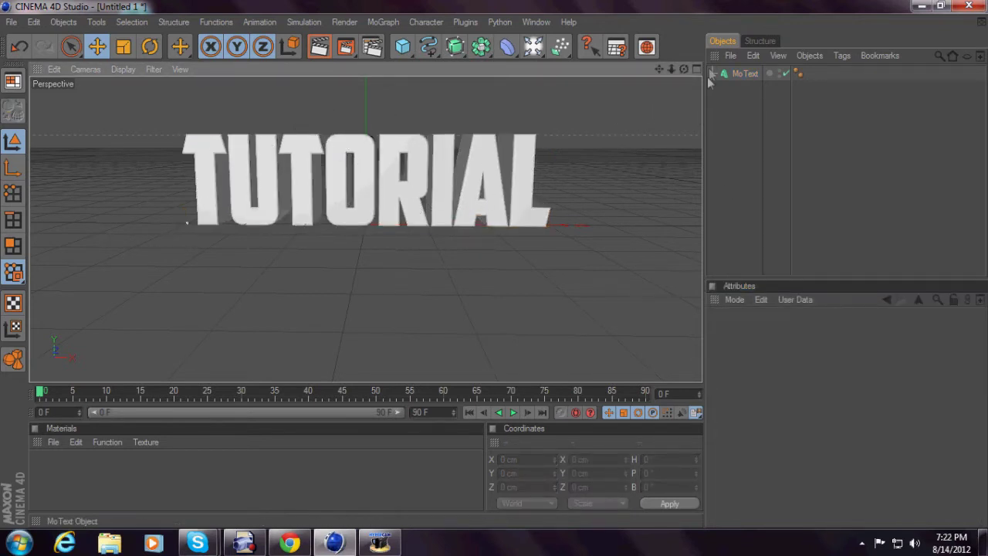
# Step: Set the MoText's end cap to Fillet Cap with 3 steps and a 3 cm radius
pyautogui.click(745, 74)
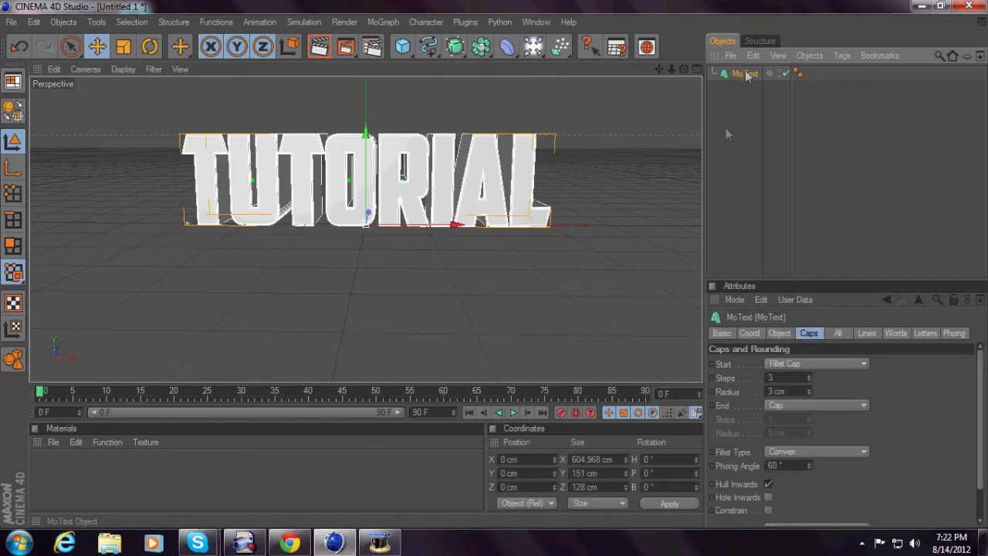
pyautogui.click(778, 408)
pyautogui.click(785, 461)
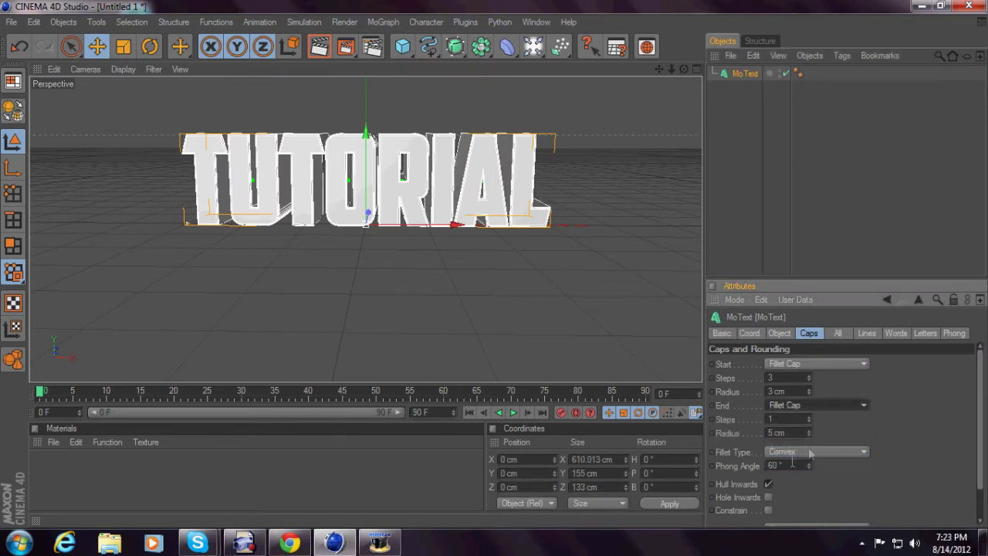
pyautogui.click(809, 418)
pyautogui.click(808, 417)
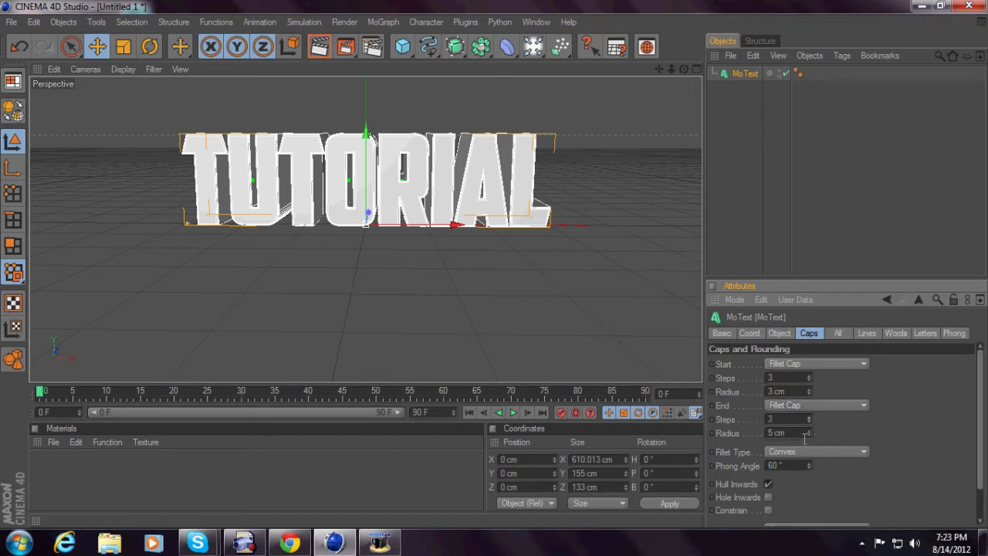
pyautogui.click(809, 436)
pyautogui.click(809, 435)
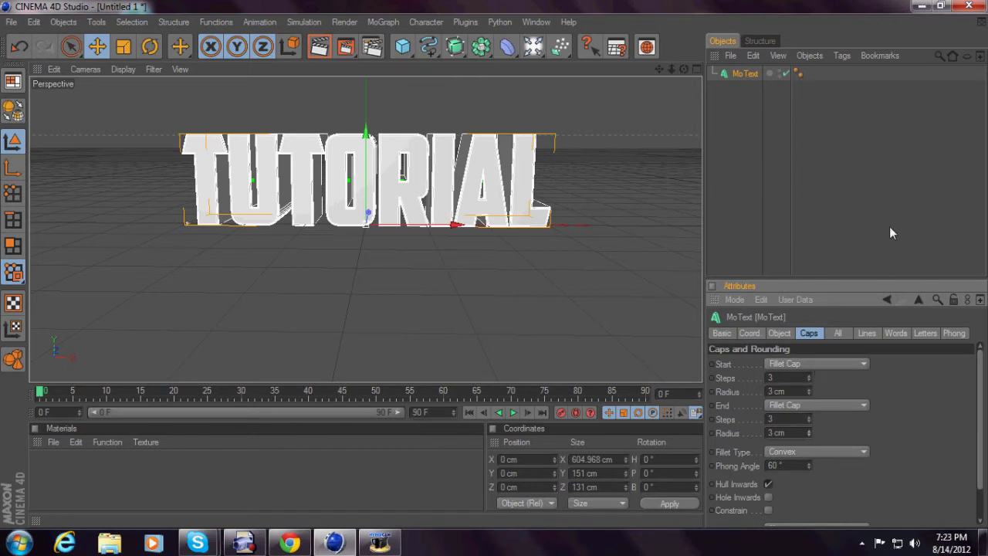
pyautogui.click(878, 202)
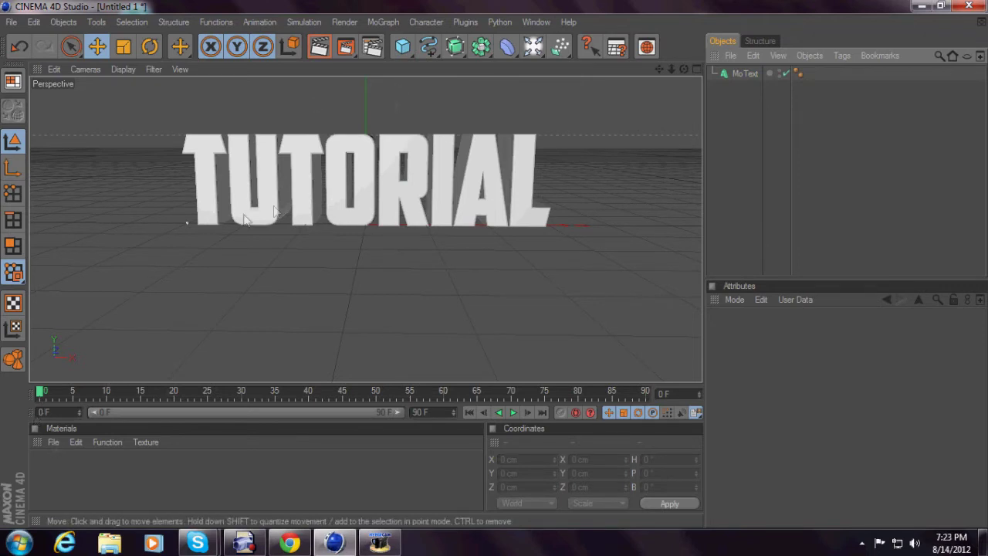
# Step: Create a new material and set its color to dark red, R 167, G 0, B 0
pyautogui.click(51, 441)
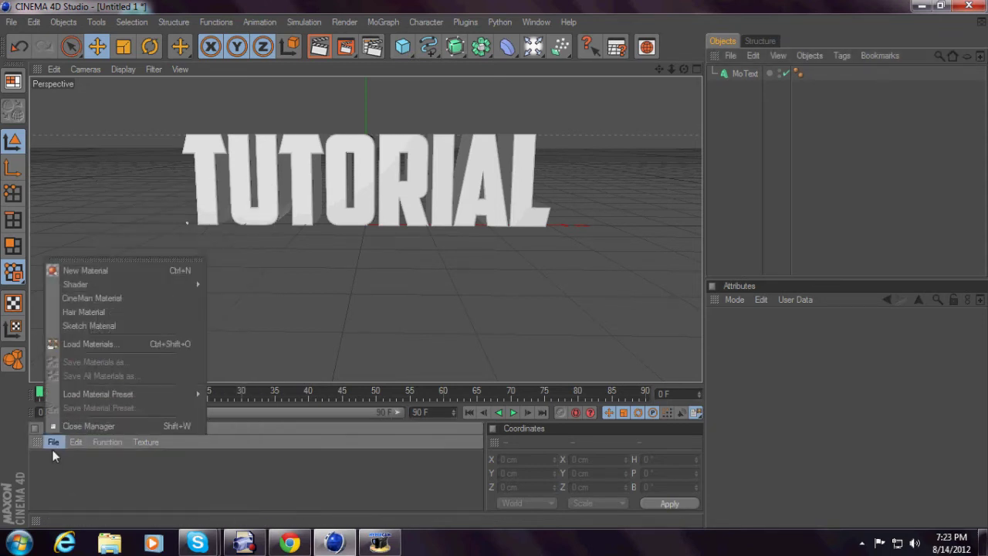
pyautogui.click(98, 271)
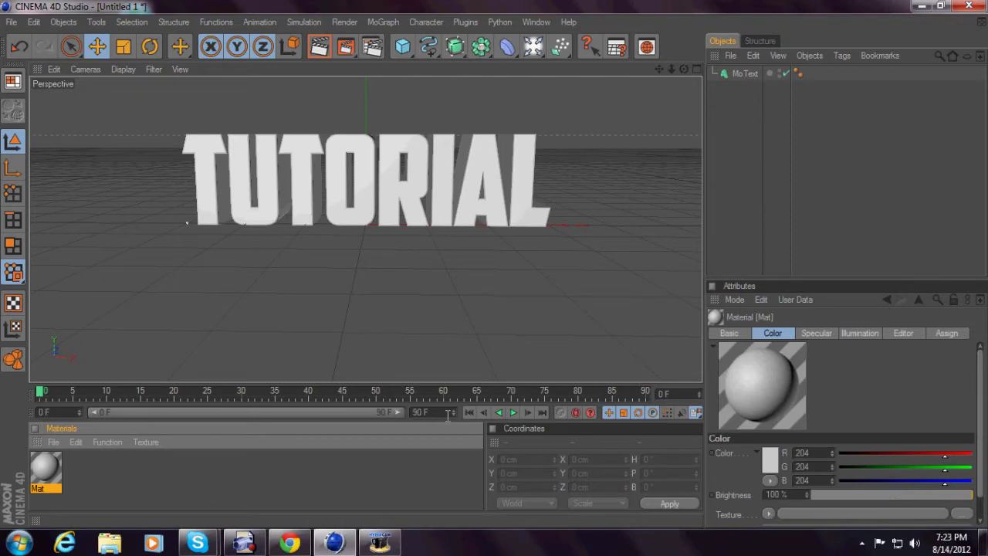
pyautogui.doubleClick(40, 467)
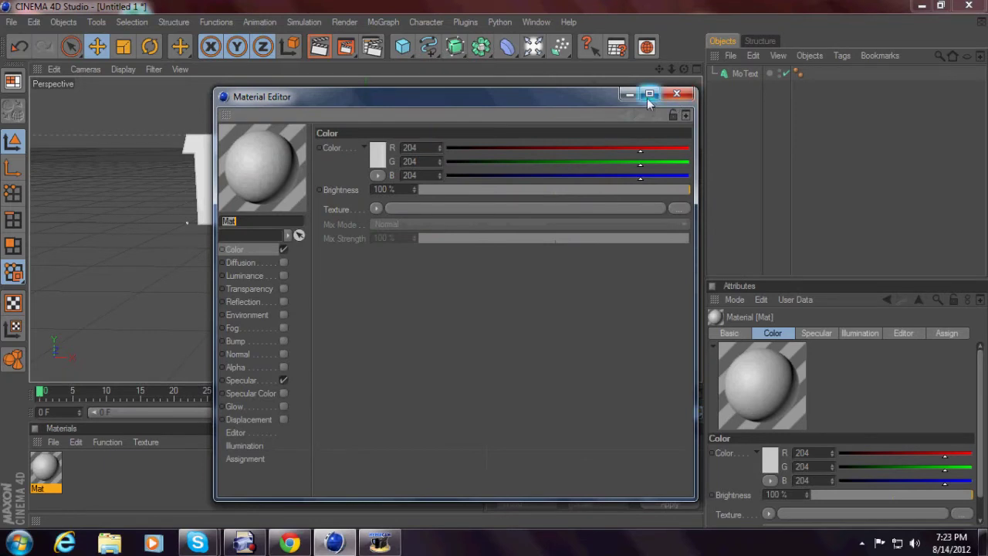
pyautogui.click(376, 164)
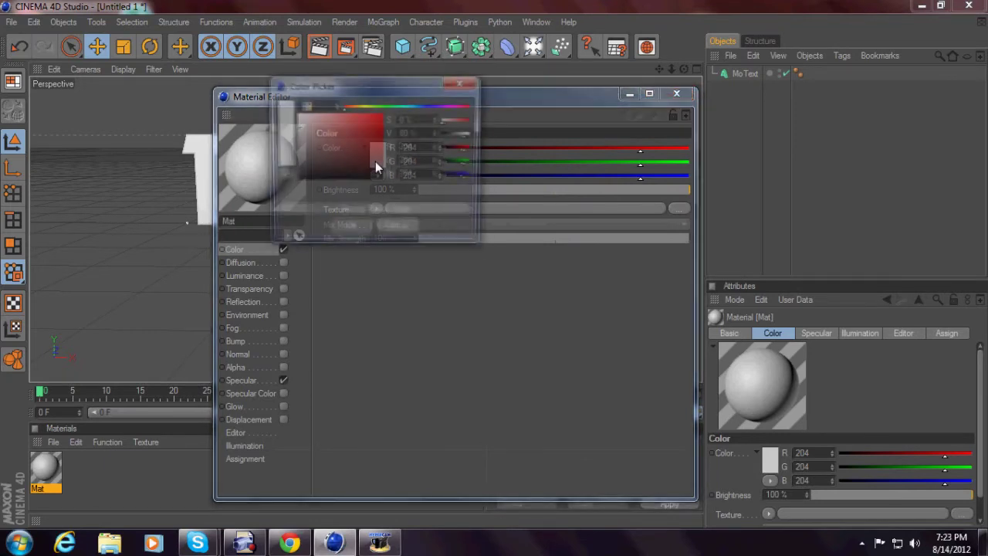
pyautogui.click(476, 82)
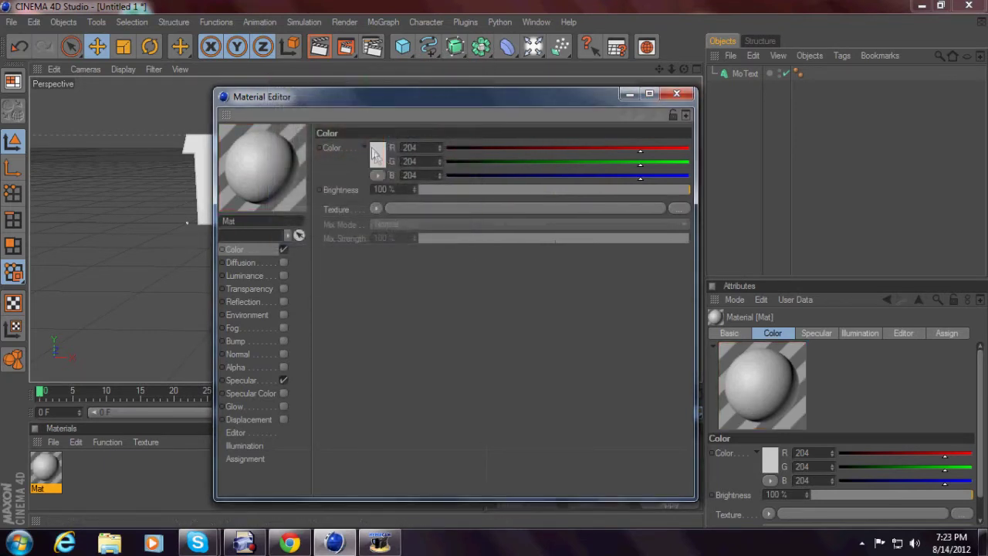
pyautogui.click(375, 148)
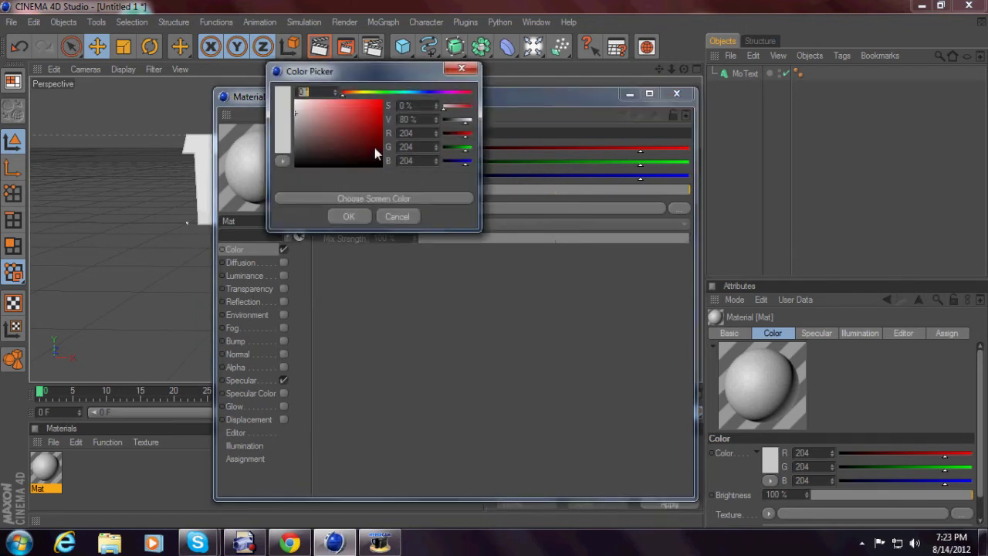
pyautogui.moveTo(340, 128); pyautogui.dragTo(483, 128)
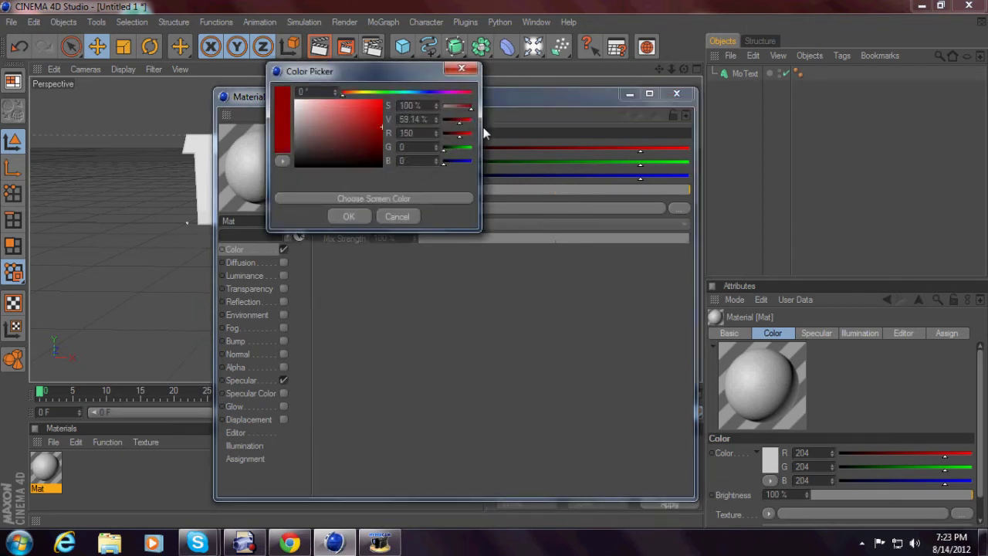
pyautogui.moveTo(360, 92); pyautogui.dragTo(313, 121)
pyautogui.moveTo(379, 132); pyautogui.dragTo(396, 123)
pyautogui.click(349, 216)
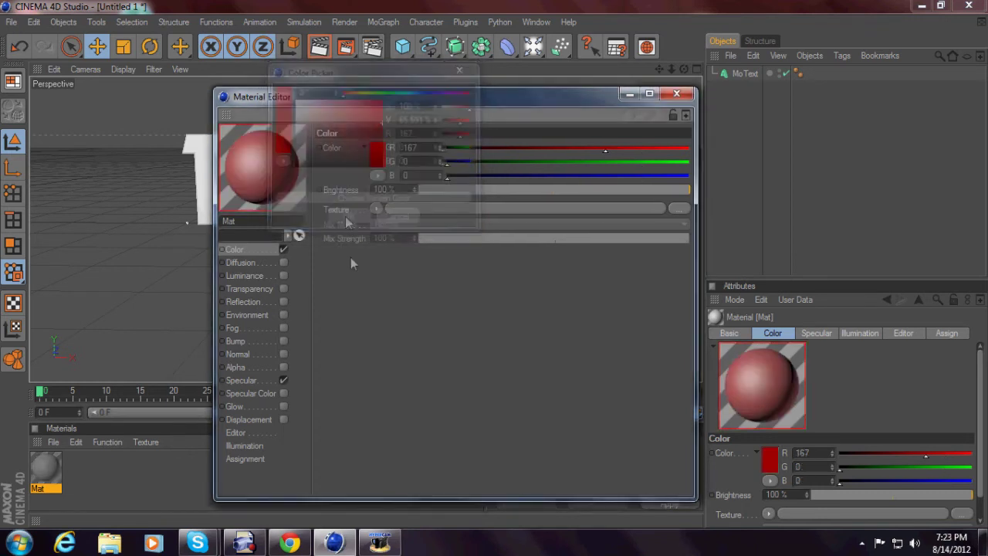
# Step: Enable the red material's Luminance at 10% brightness and its Reflection at 25% brightness
pyautogui.click(249, 278)
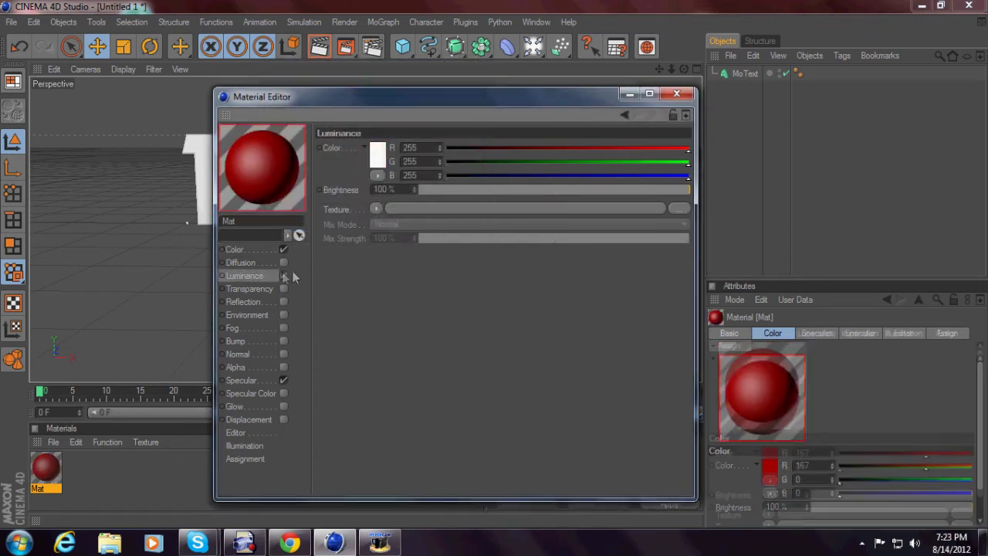
pyautogui.moveTo(442, 189)
pyautogui.mouseDown()
pyautogui.moveTo(454, 192)
pyautogui.moveTo(446, 195)
pyautogui.mouseUp()
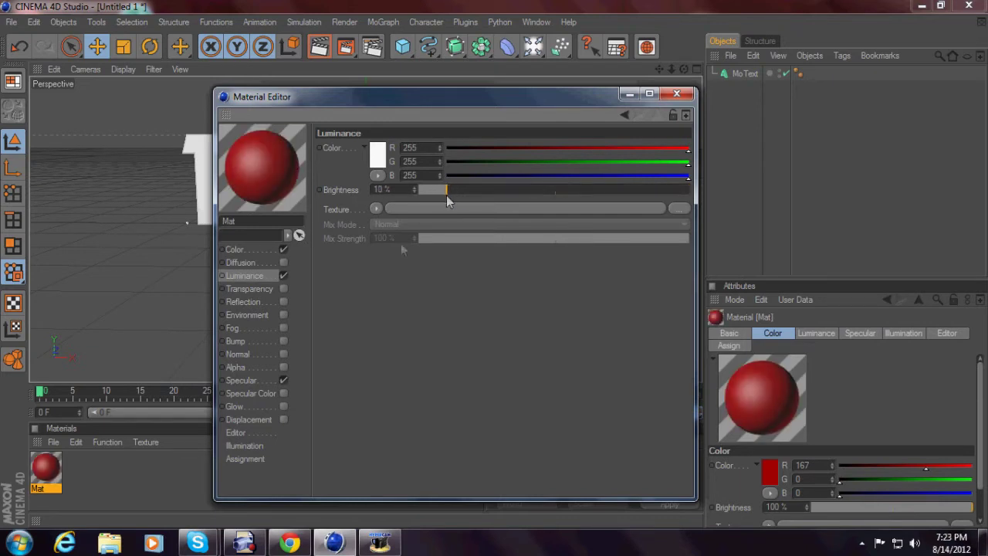
pyautogui.click(283, 302)
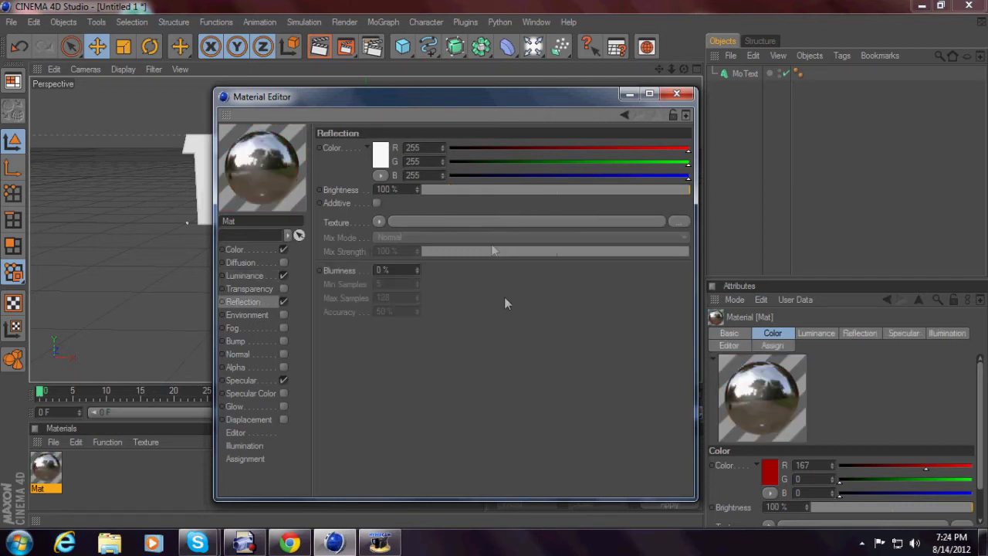
pyautogui.moveTo(473, 191); pyautogui.dragTo(487, 213)
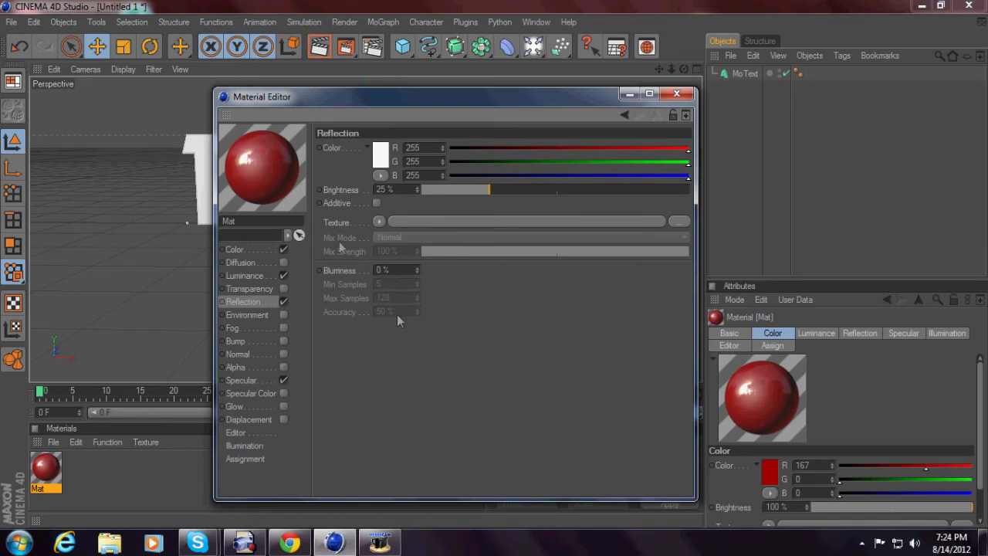
# Step: Add a Fresnel texture to the material's Reflection channel with a mix strength of 20%, and close the Material Editor
pyautogui.click(380, 221)
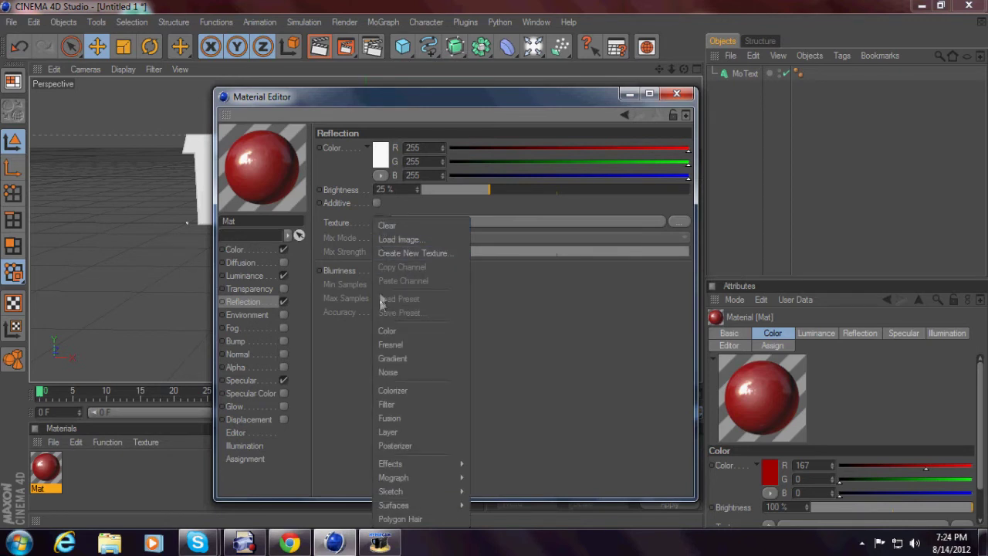
pyautogui.click(392, 345)
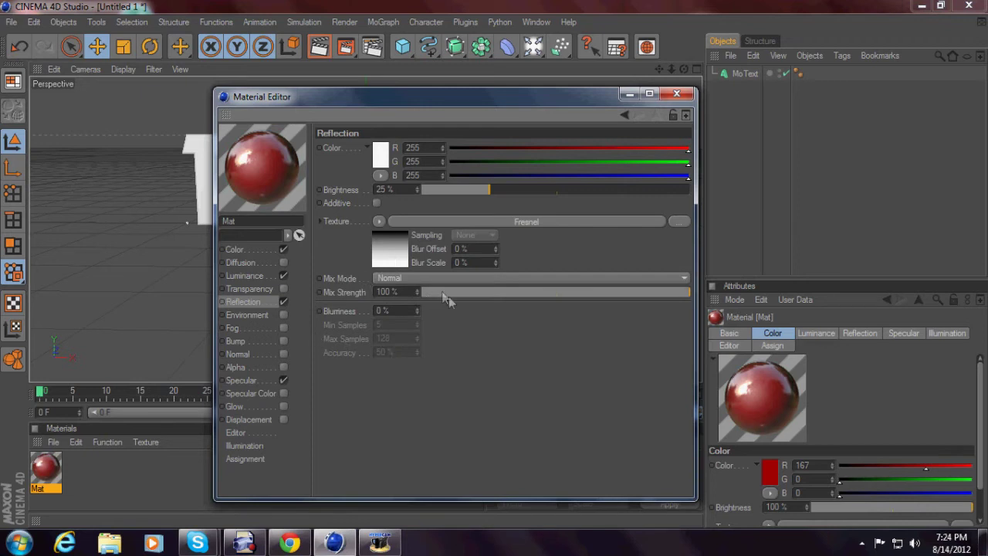
pyautogui.click(472, 292)
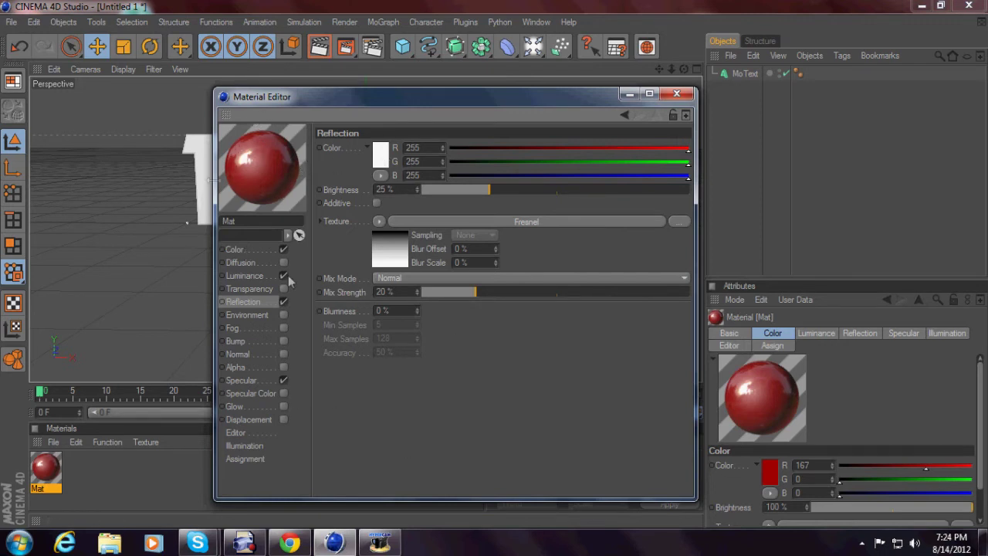
pyautogui.click(680, 94)
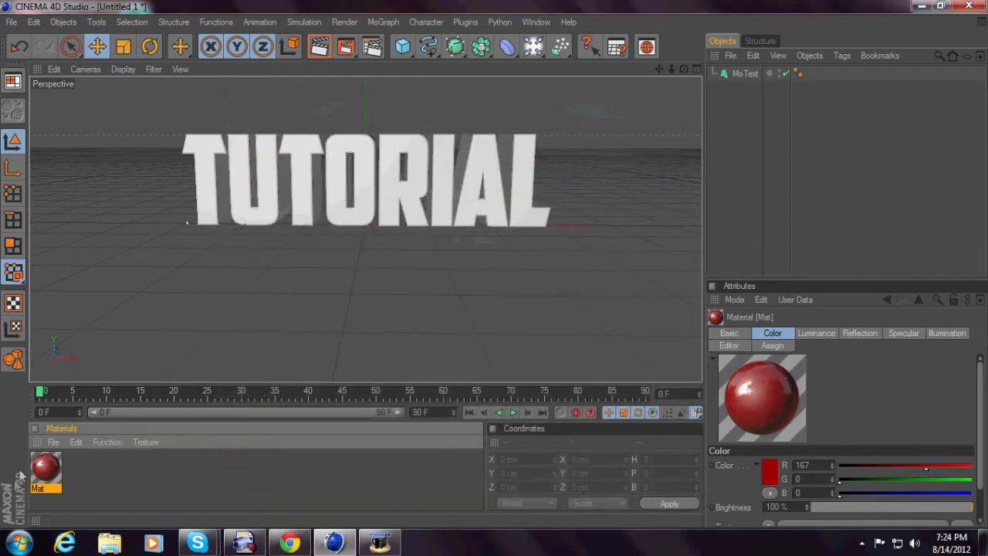
# Step: Apply the red material to the MoText object
pyautogui.moveTo(44, 470); pyautogui.dragTo(742, 72)
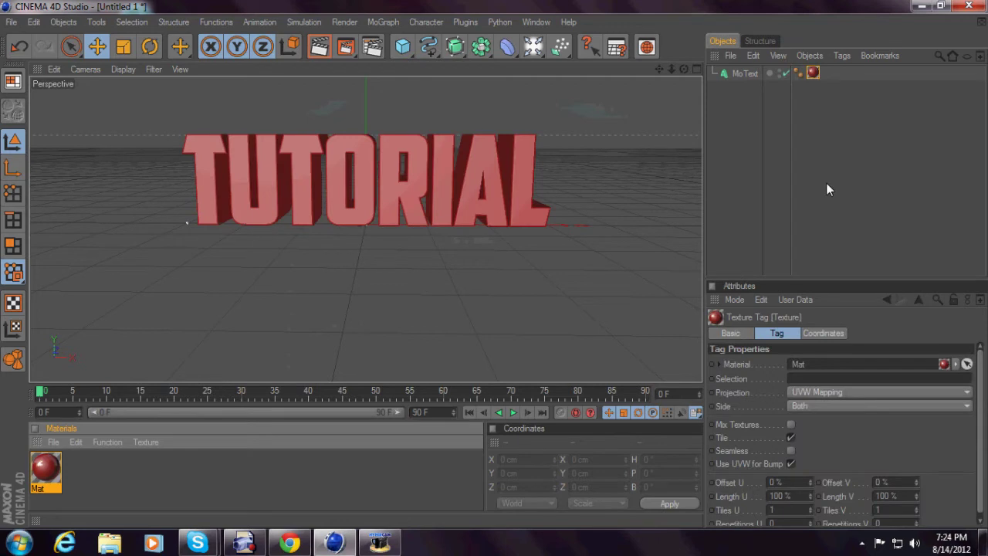
pyautogui.press('Delete')
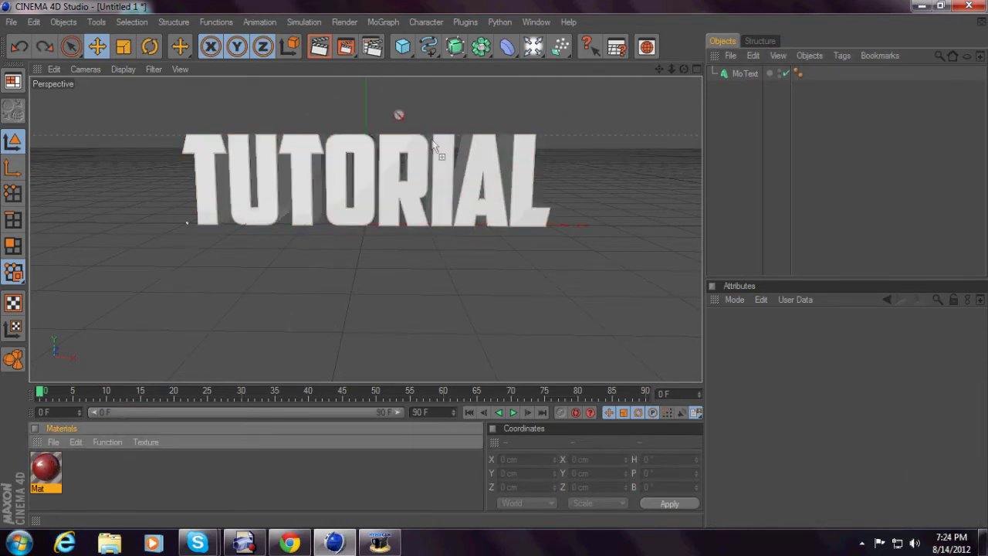
pyautogui.moveTo(389, 149); pyautogui.dragTo(389, 151)
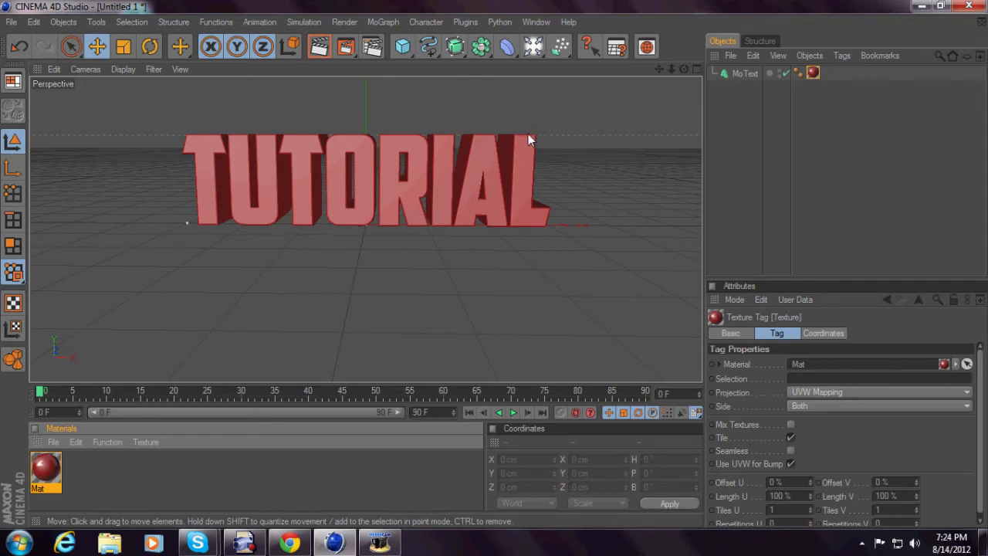
# Step: Add an Omni light and move it along the Z axis in front of the text, to about -502 cm
pyautogui.moveTo(671, 69)
pyautogui.mouseDown()
pyautogui.moveTo(618, 69)
pyautogui.moveTo(671, 68)
pyautogui.mouseUp()
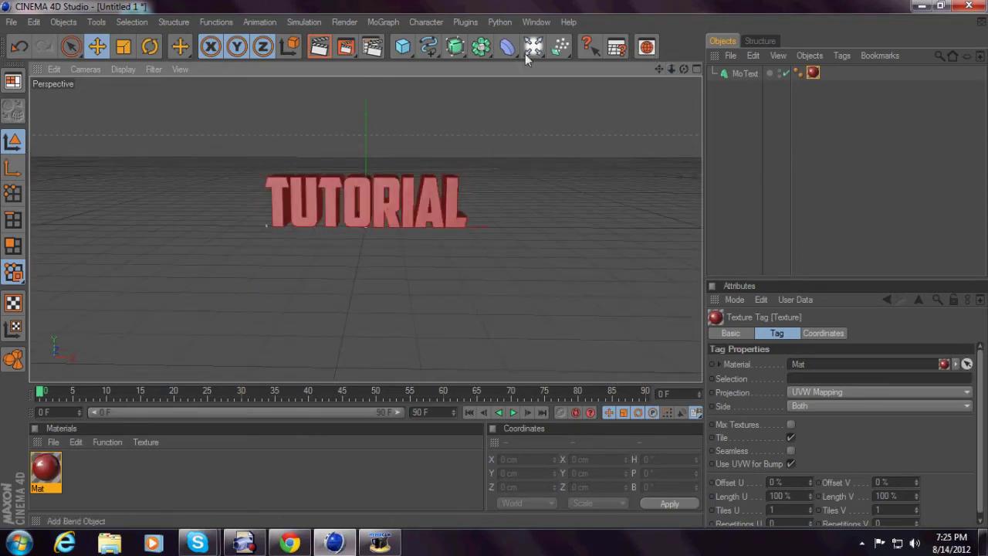
pyautogui.moveTo(540, 49); pyautogui.dragTo(557, 63)
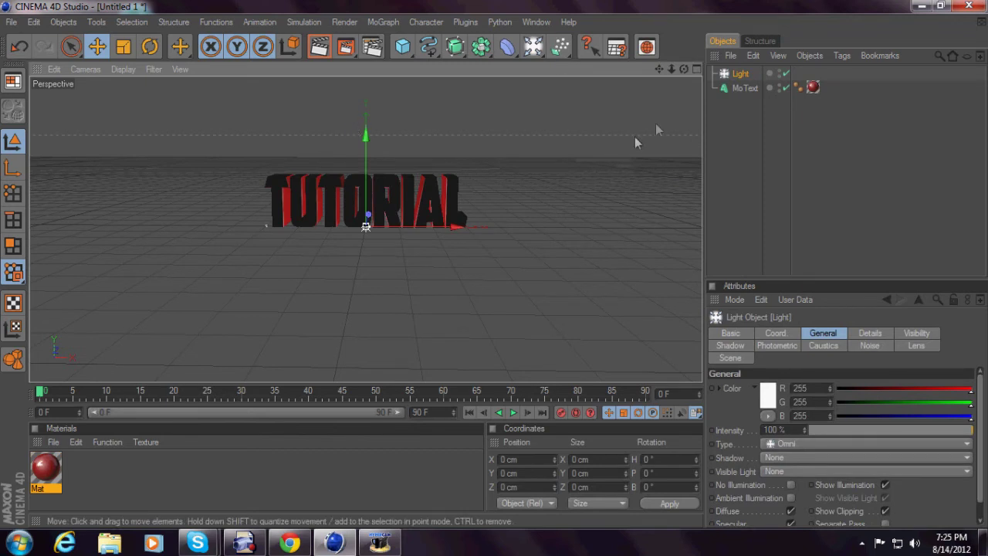
pyautogui.moveTo(682, 70); pyautogui.dragTo(629, 72)
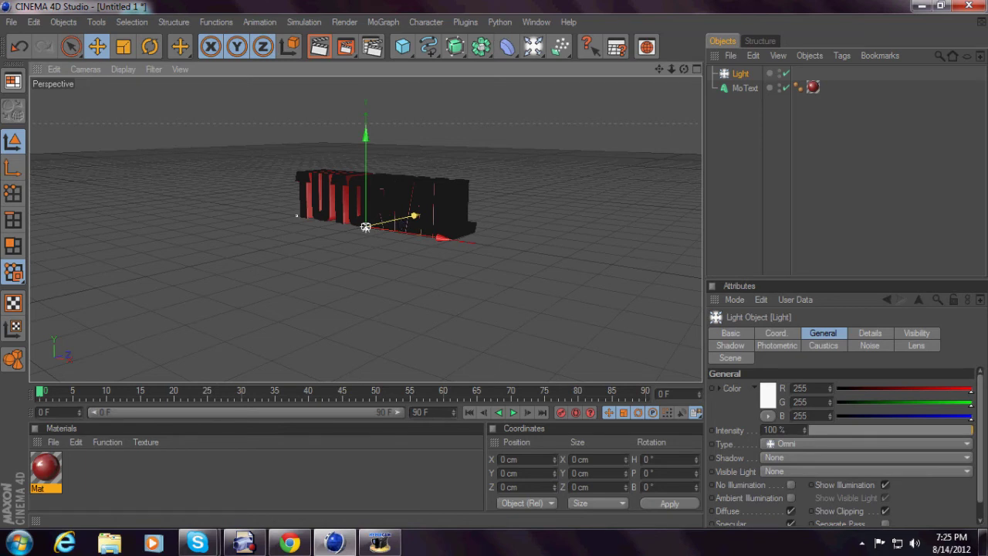
pyautogui.moveTo(415, 216); pyautogui.dragTo(361, 227)
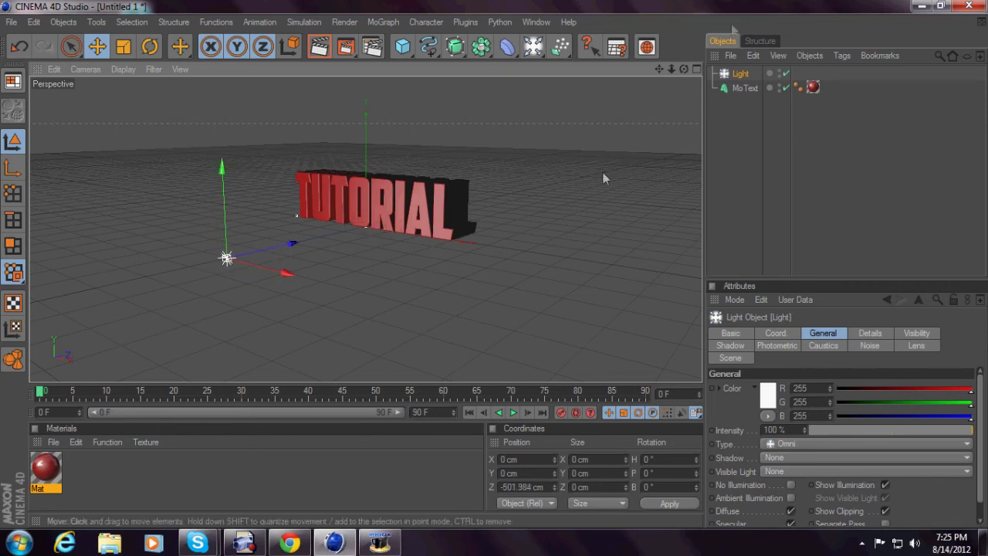
# Step: Render a viewport preview of the text from the front, and lower the front light to about -82 cm on the Y axis
pyautogui.moveTo(684, 69)
pyautogui.mouseDown()
pyautogui.moveTo(658, 67)
pyautogui.moveTo(693, 71)
pyautogui.moveTo(661, 70)
pyautogui.moveTo(673, 69)
pyautogui.mouseUp()
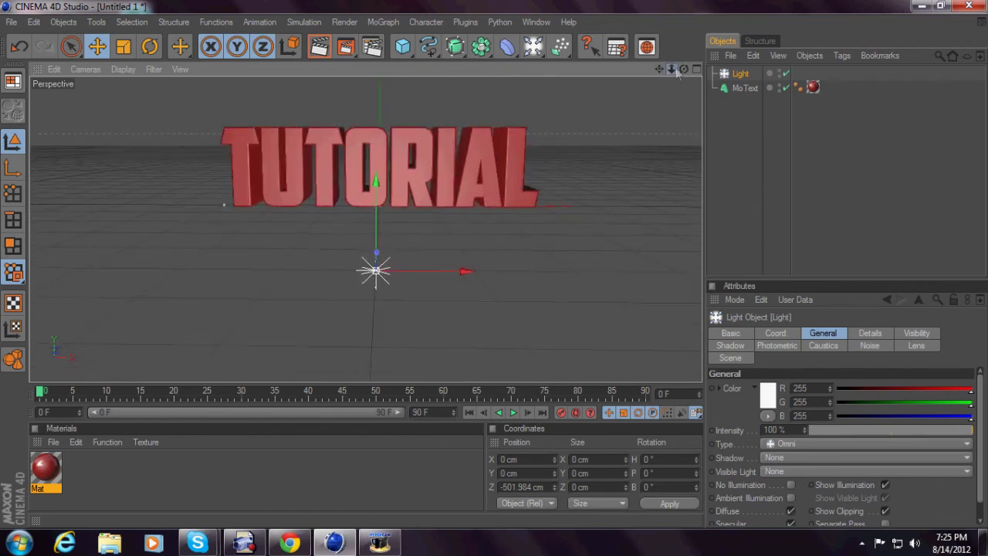
pyautogui.click(321, 49)
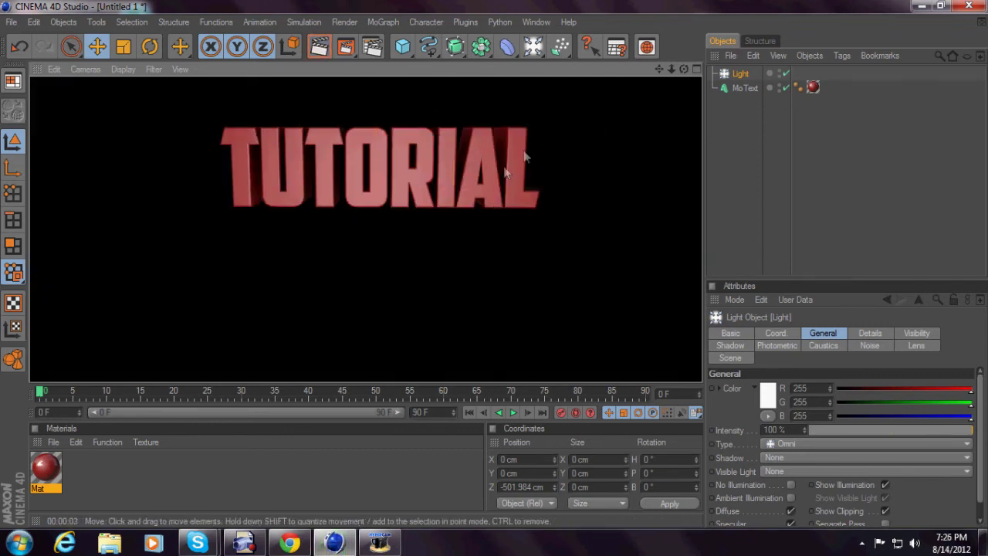
pyautogui.click(593, 116)
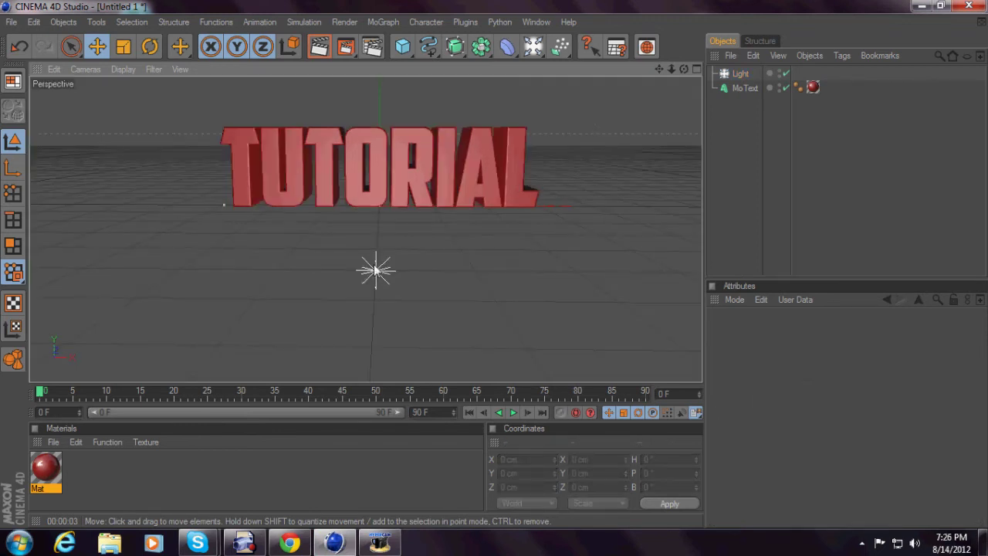
pyautogui.click(739, 73)
pyautogui.moveTo(380, 187); pyautogui.dragTo(379, 265)
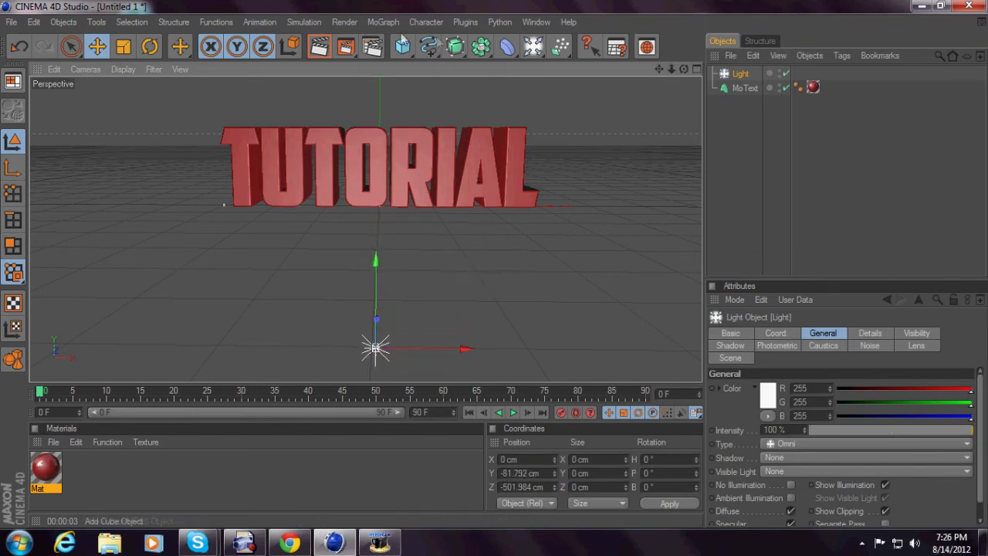
# Step: Add two Omni lights on opposite sides of the text, at about 1327 cm and -893 cm on the X axis
pyautogui.moveTo(533, 48); pyautogui.dragTo(558, 58)
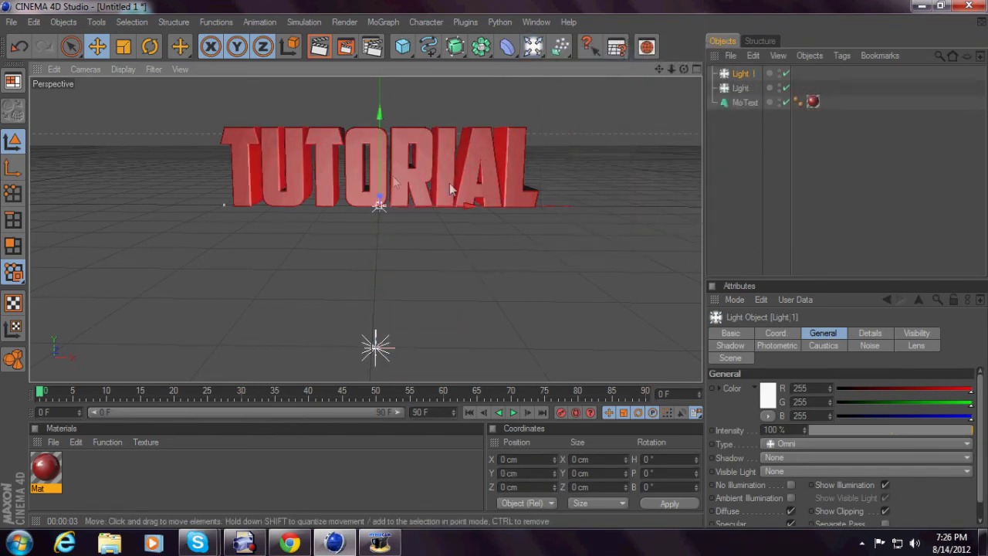
pyautogui.moveTo(430, 205)
pyautogui.mouseDown()
pyautogui.moveTo(699, 206)
pyautogui.moveTo(432, 209)
pyautogui.mouseUp()
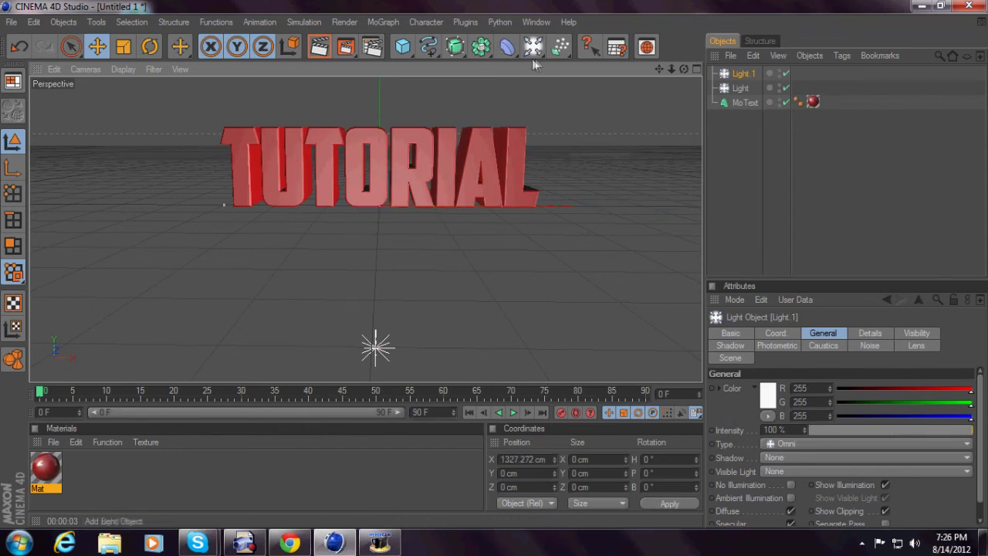
pyautogui.moveTo(535, 52); pyautogui.dragTo(557, 60)
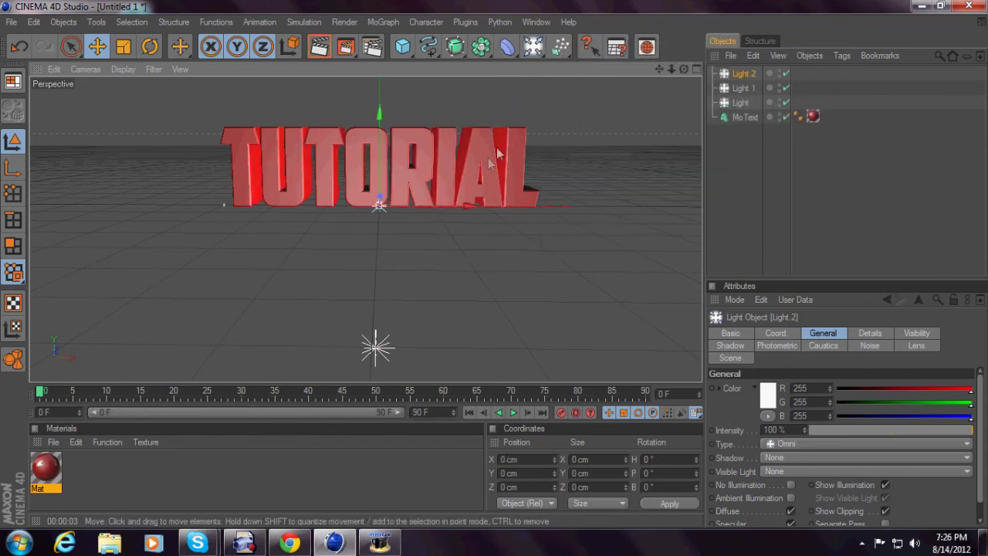
pyautogui.moveTo(471, 207); pyautogui.dragTo(61, 206)
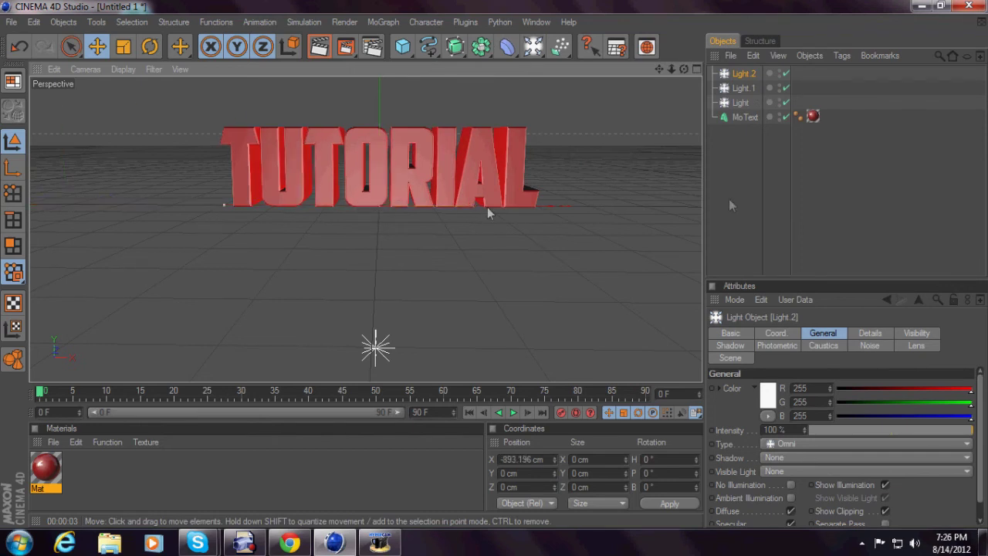
# Step: Set the intensity of both side lights to 50%
pyautogui.click(744, 88)
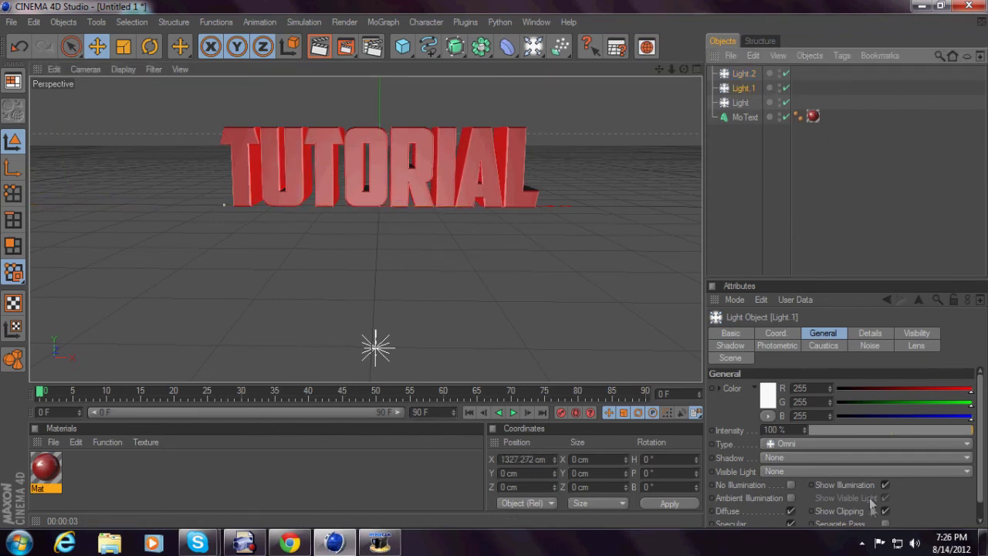
pyautogui.moveTo(910, 429); pyautogui.dragTo(887, 444)
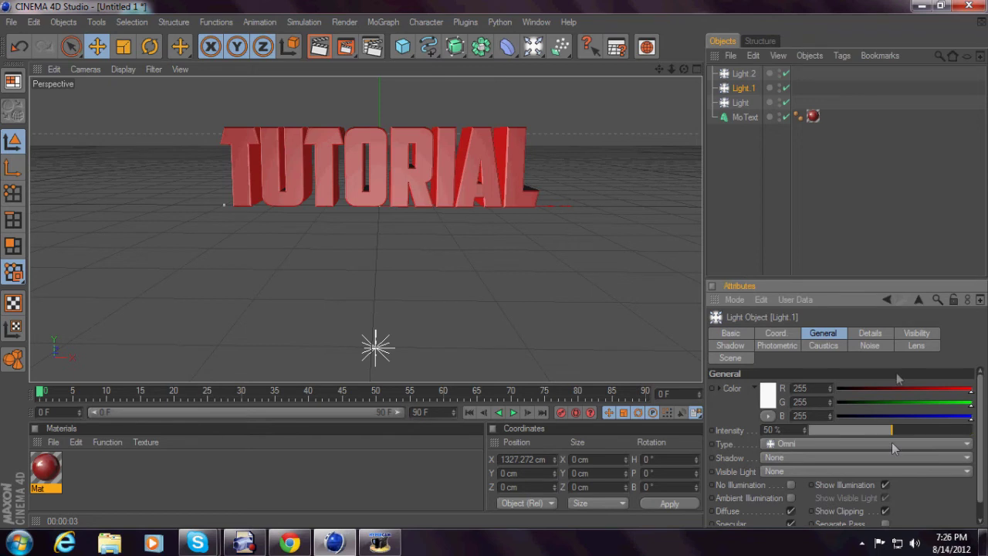
pyautogui.click(755, 71)
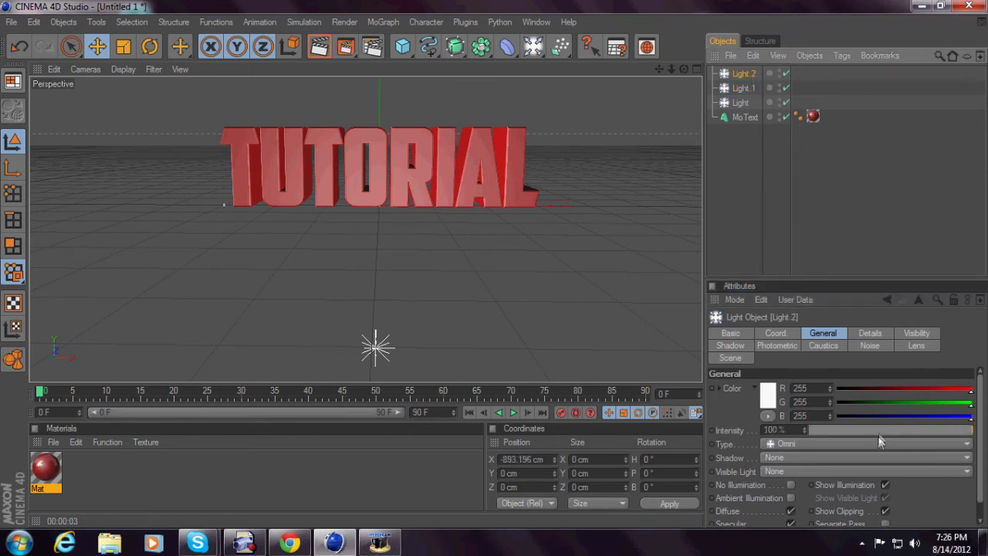
pyautogui.moveTo(878, 436); pyautogui.dragTo(890, 435)
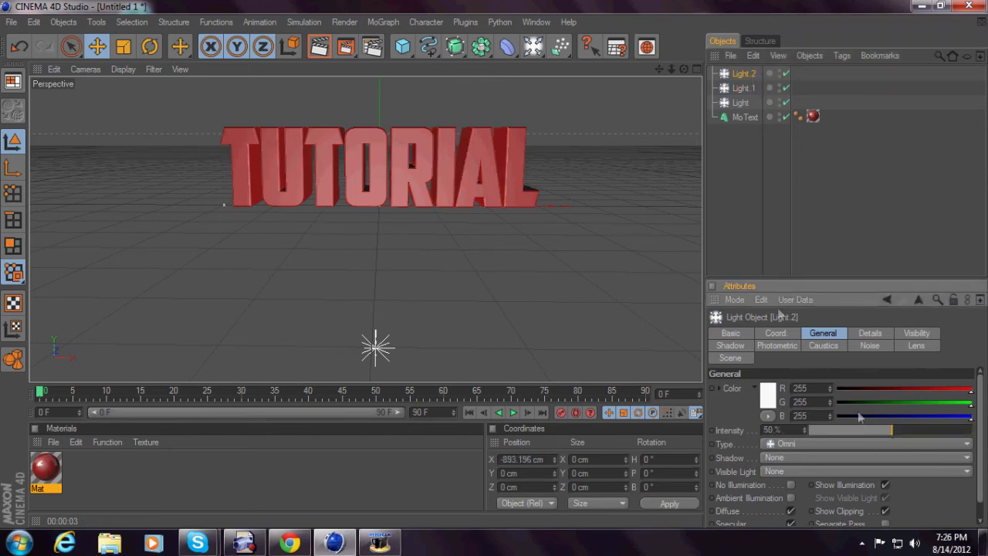
# Step: Add another Omni light behind and above the text, at about 457 cm on Z and 354 cm on Y
pyautogui.moveTo(533, 47); pyautogui.dragTo(587, 60)
pyautogui.moveTo(682, 69); pyautogui.dragTo(610, 91)
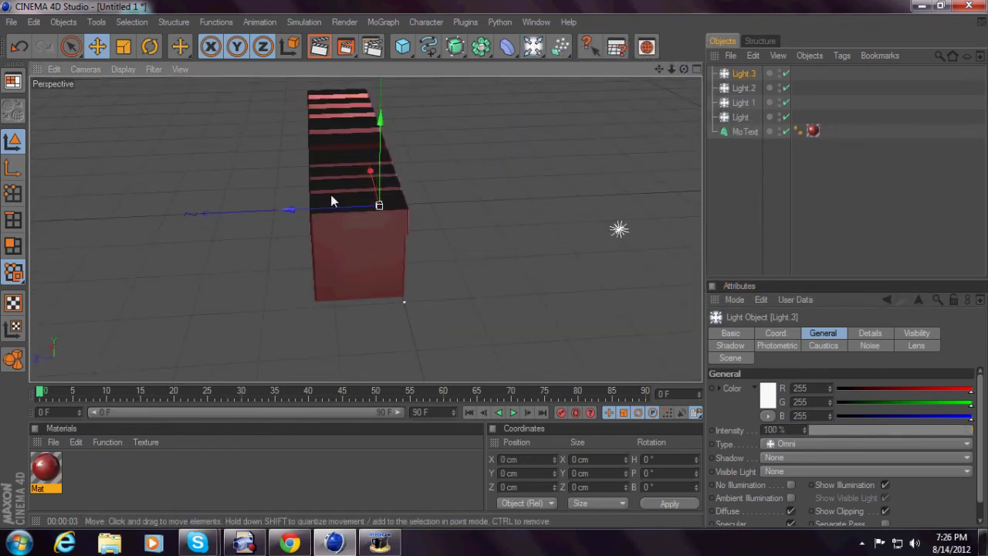
pyautogui.moveTo(327, 208); pyautogui.dragTo(92, 218)
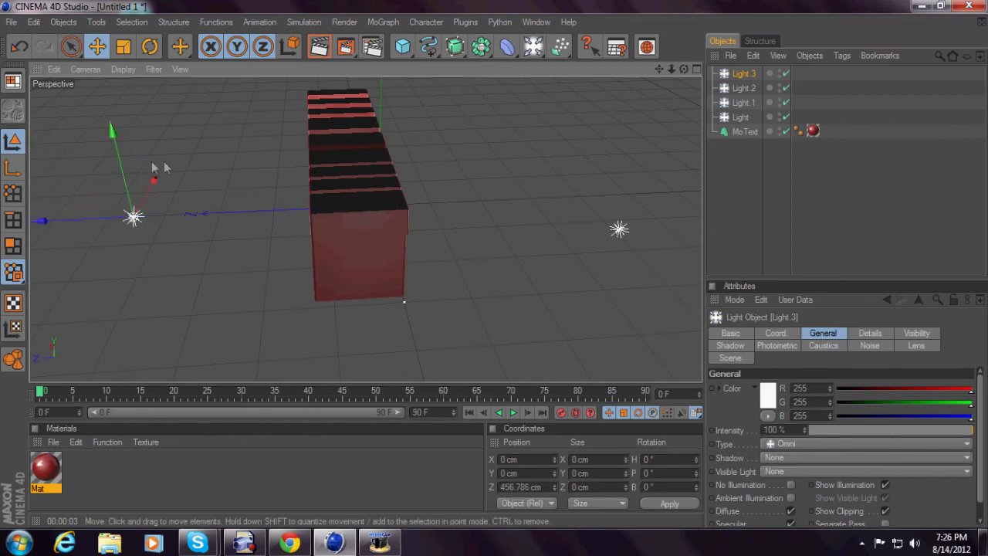
pyautogui.moveTo(124, 172); pyautogui.dragTo(124, 81)
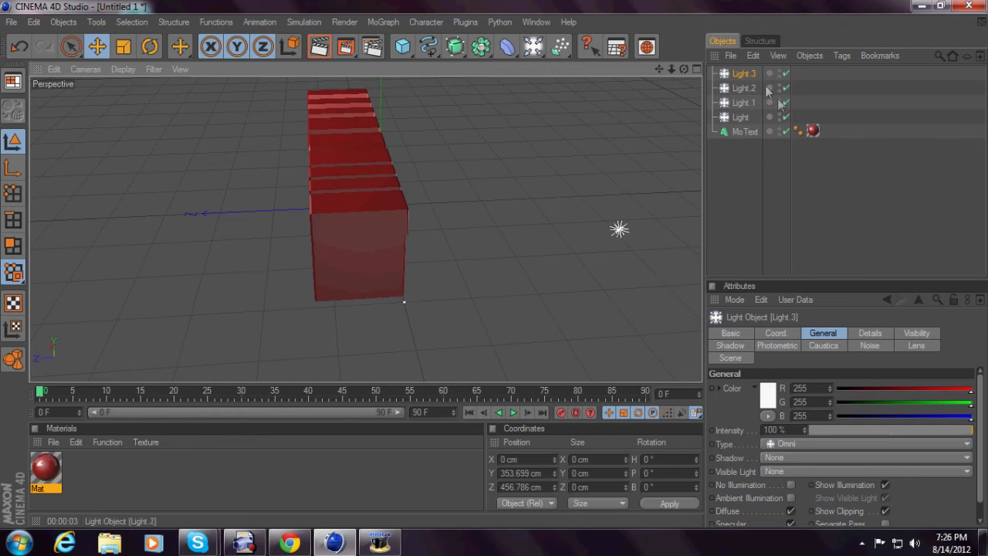
# Step: Frame the whole text close up from a low, slightly angled front view for the final render
pyautogui.moveTo(683, 69); pyautogui.dragTo(687, 112)
pyautogui.moveTo(672, 69); pyautogui.dragTo(687, 99)
pyautogui.moveTo(659, 68)
pyautogui.mouseDown()
pyautogui.moveTo(687, 73)
pyautogui.moveTo(691, 46)
pyautogui.moveTo(684, 69)
pyautogui.moveTo(679, 43)
pyautogui.moveTo(674, 77)
pyautogui.moveTo(660, 70)
pyautogui.moveTo(684, 74)
pyautogui.moveTo(658, 71)
pyautogui.moveTo(676, 73)
pyautogui.mouseUp()
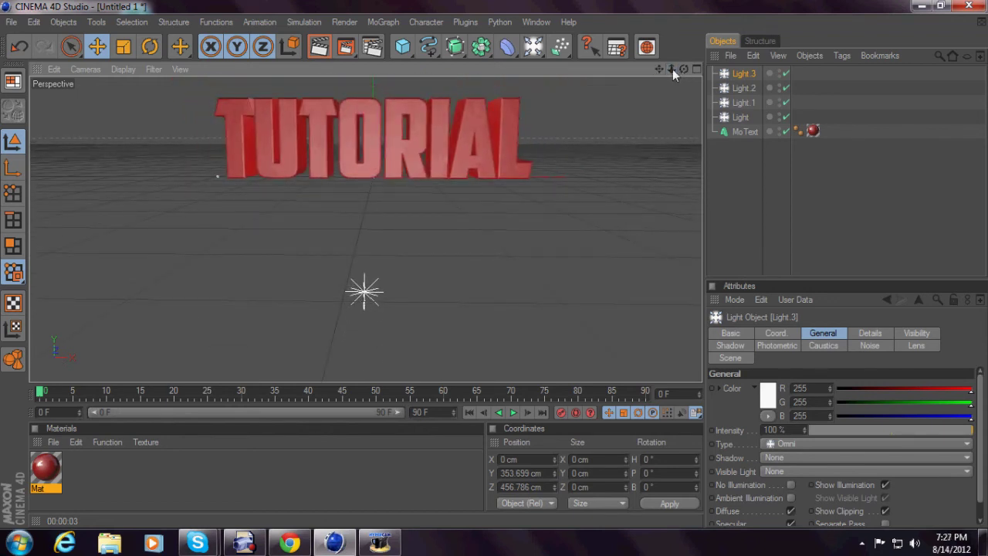
pyautogui.moveTo(657, 68); pyautogui.dragTo(659, 70)
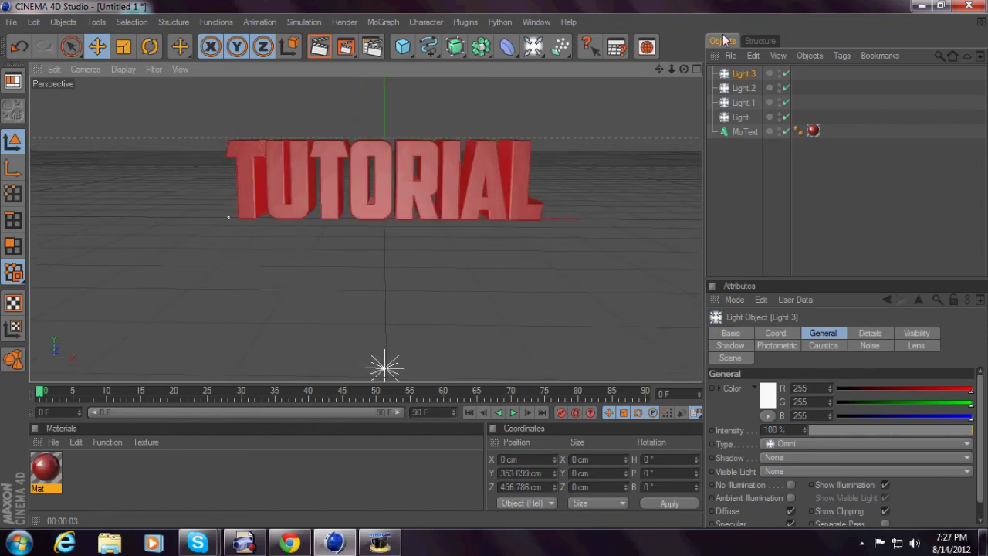
pyautogui.moveTo(676, 75)
pyautogui.mouseDown()
pyautogui.moveTo(688, 78)
pyautogui.moveTo(660, 75)
pyautogui.mouseUp()
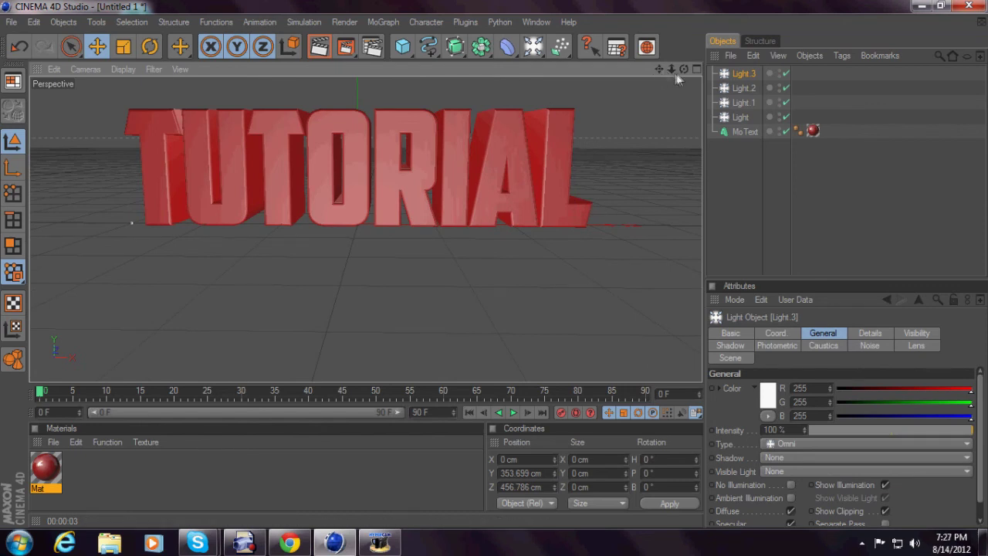
pyautogui.moveTo(672, 67); pyautogui.dragTo(678, 71)
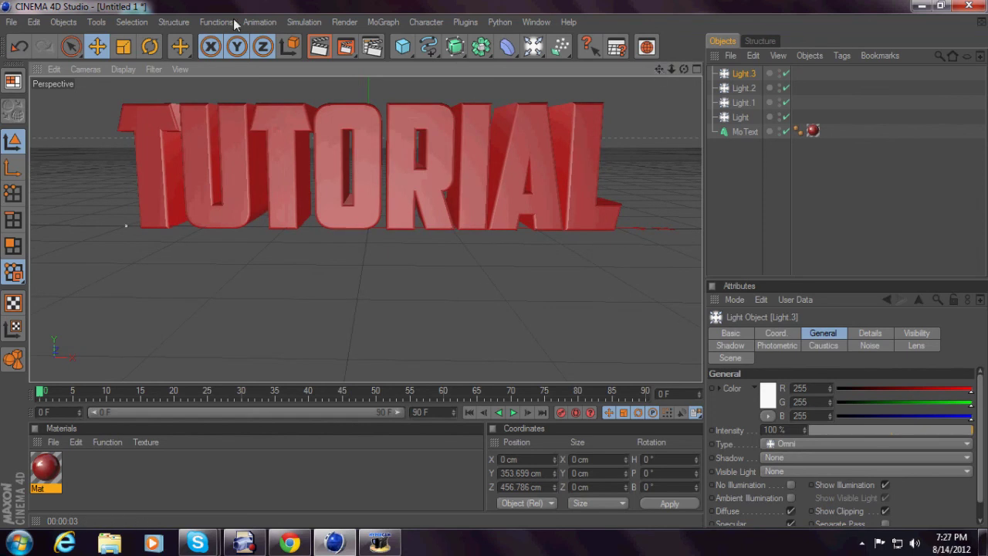
# Step: Preview the framed text with a viewport render, and render the final image to the Picture Viewer
pyautogui.click(321, 54)
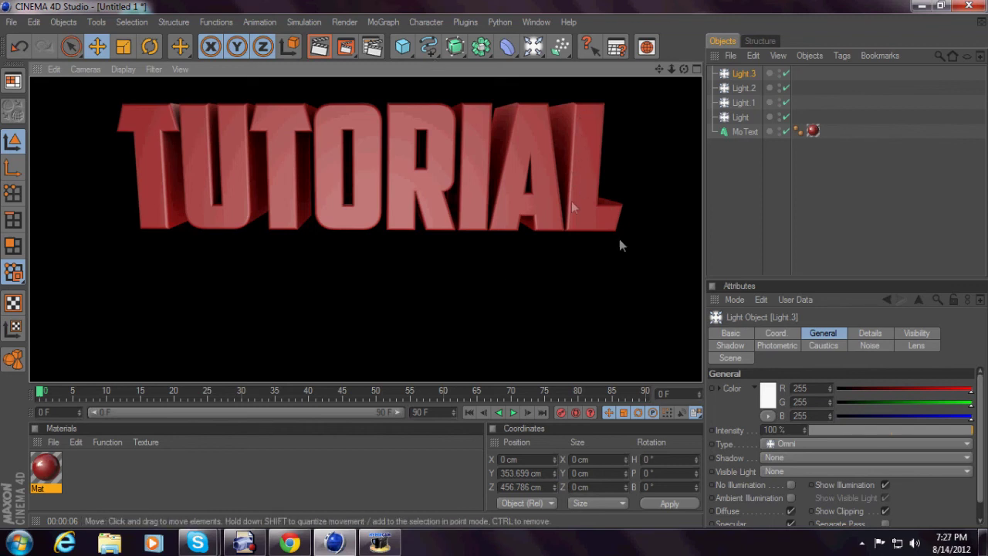
pyautogui.click(442, 317)
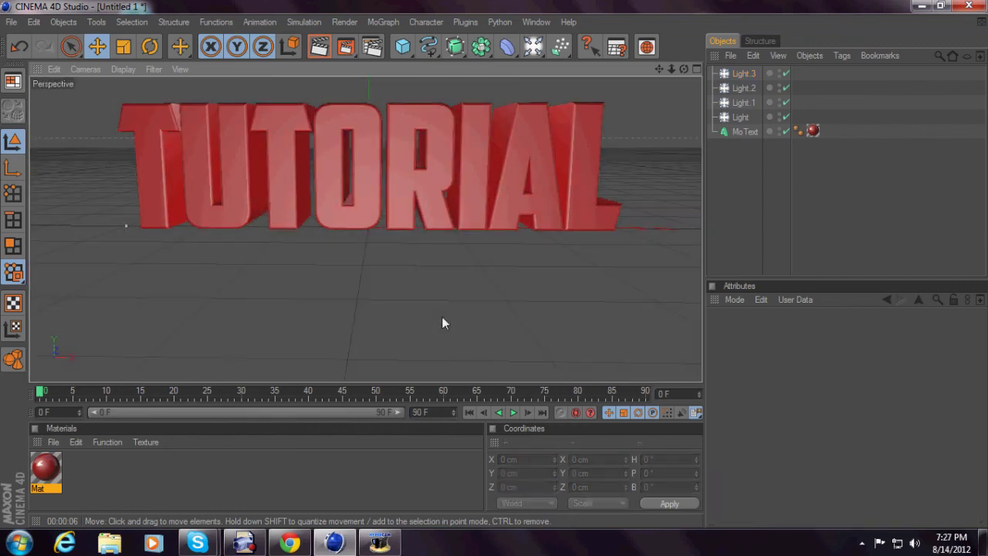
pyautogui.click(346, 47)
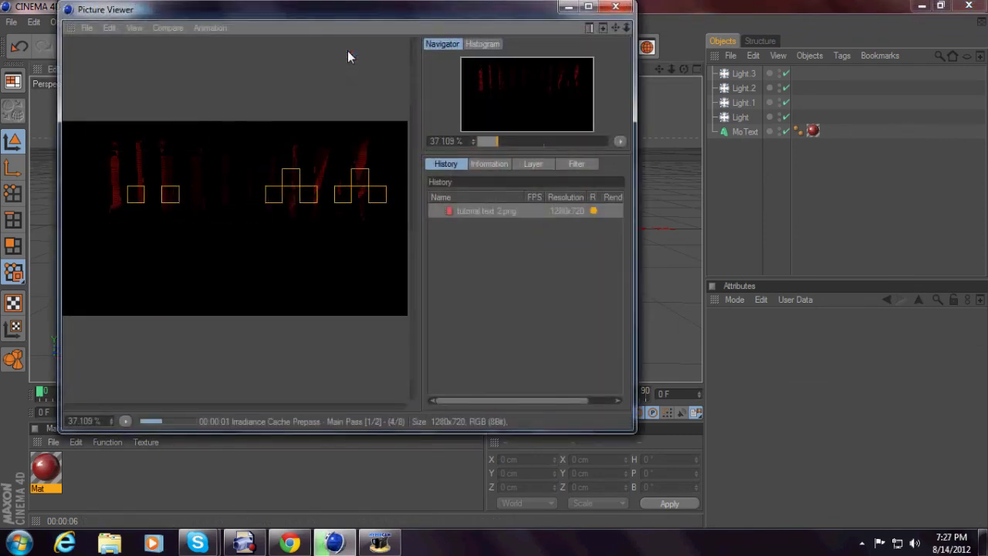